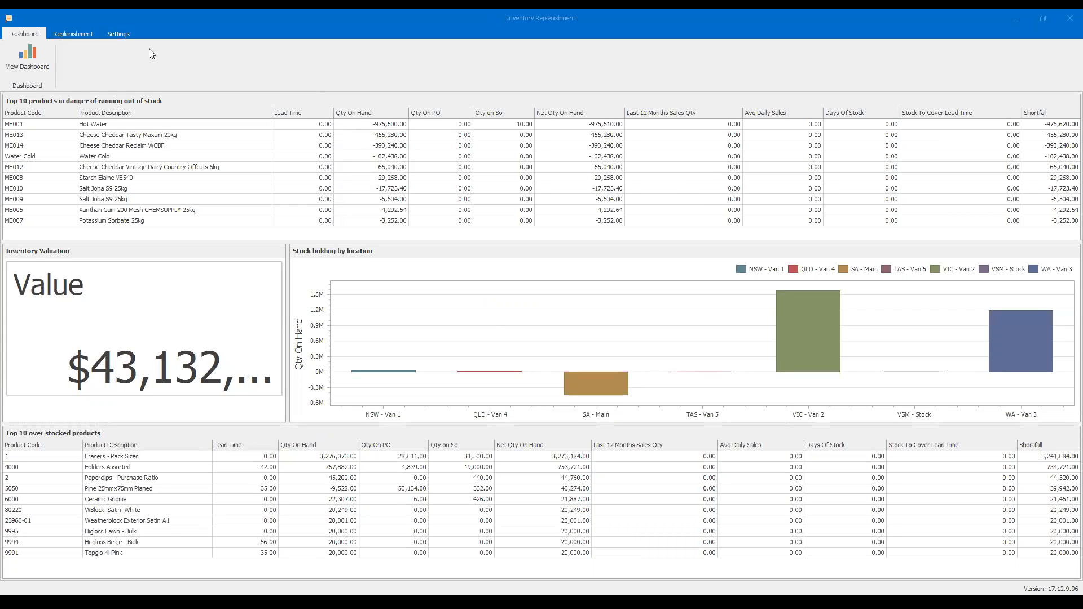
# - Open the replenishment data and view the job, manufacturing and stock replenishment lists in turn
pyautogui.click(78, 33)
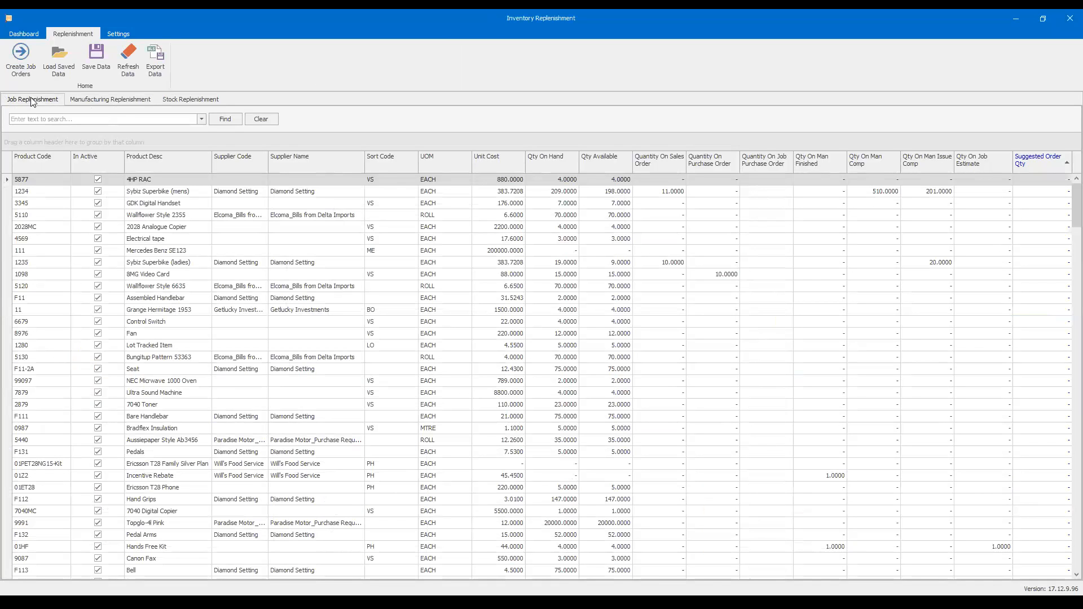
pyautogui.click(110, 99)
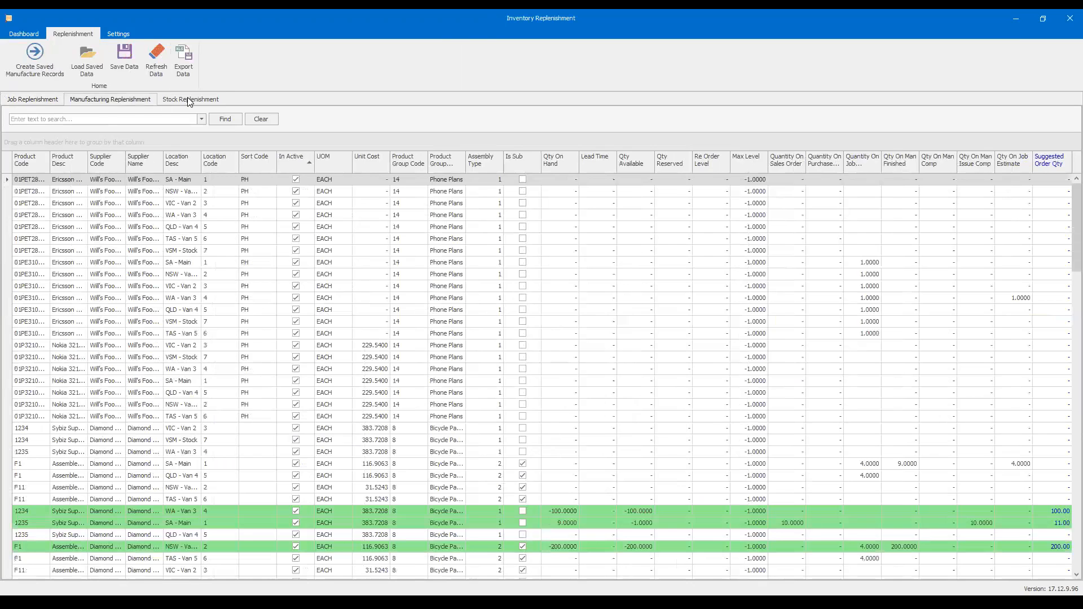
pyautogui.click(188, 98)
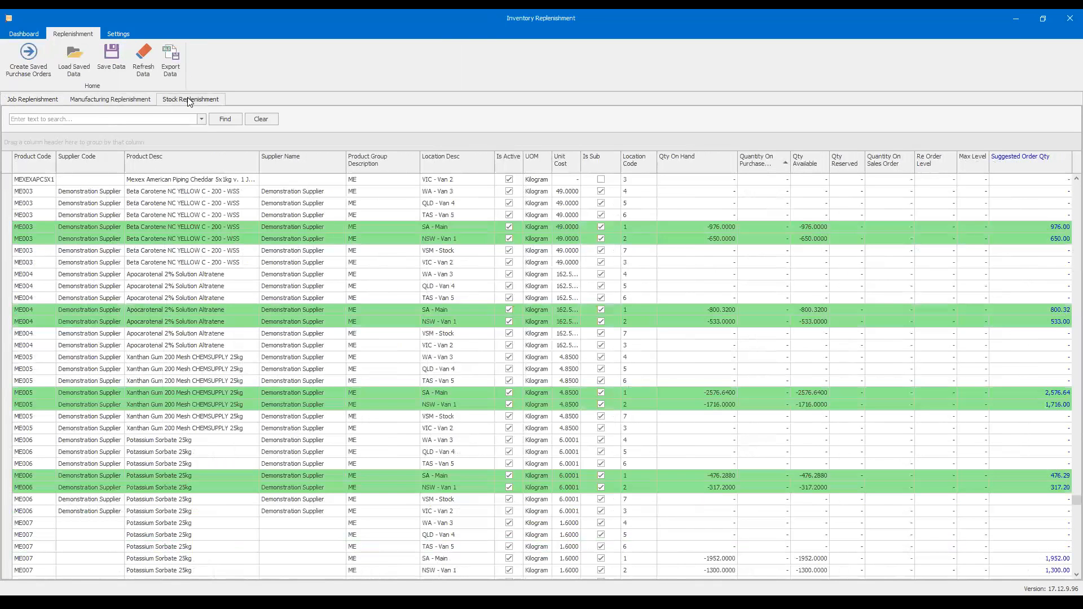
# - Open the grid view's Job Query, examine its selected fields from ProductID to SupplierCode, and close it without saving
pyautogui.click(123, 35)
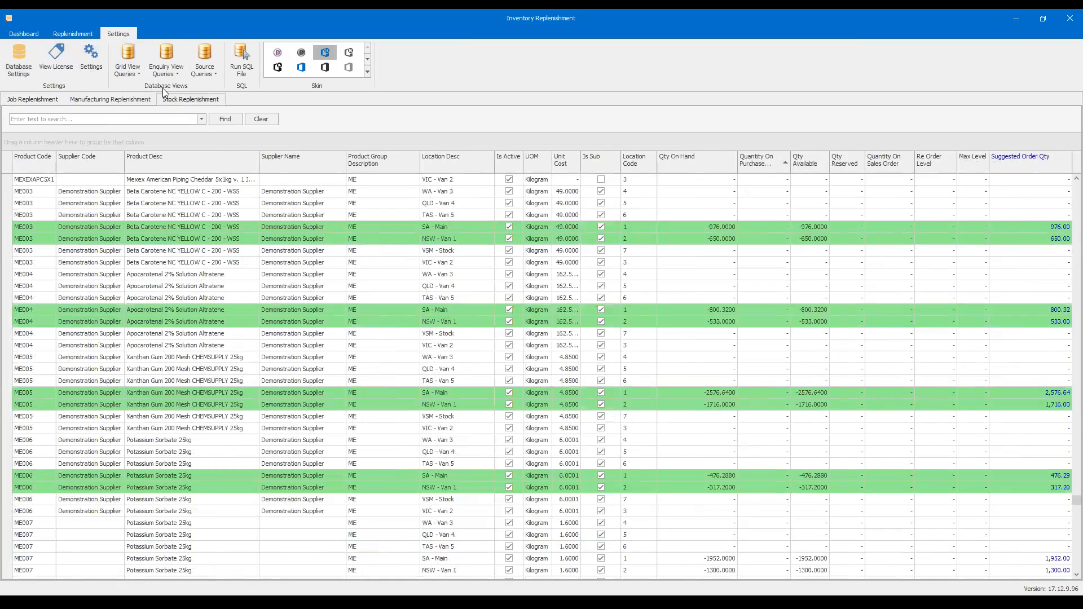
pyautogui.click(132, 75)
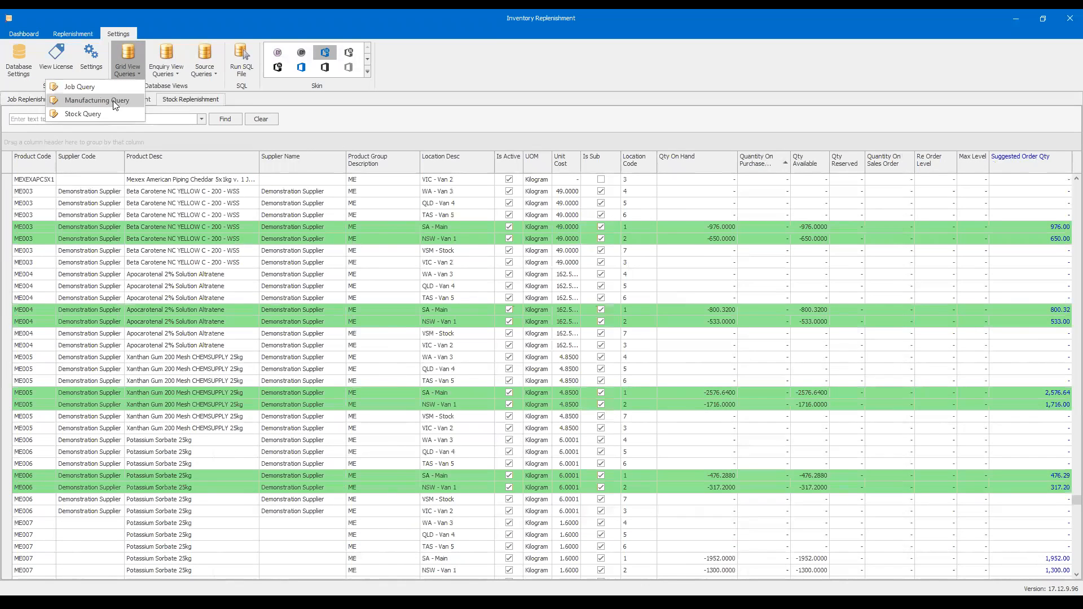
pyautogui.click(103, 89)
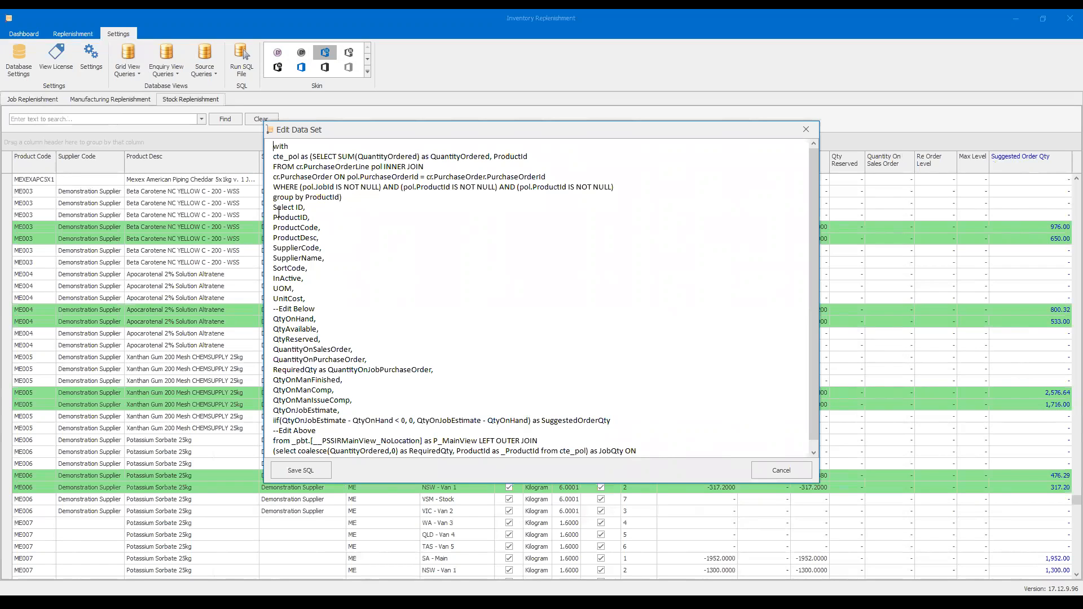
pyautogui.moveTo(275, 209); pyautogui.dragTo(310, 288)
pyautogui.click(310, 288)
pyautogui.moveTo(276, 220); pyautogui.dragTo(325, 249)
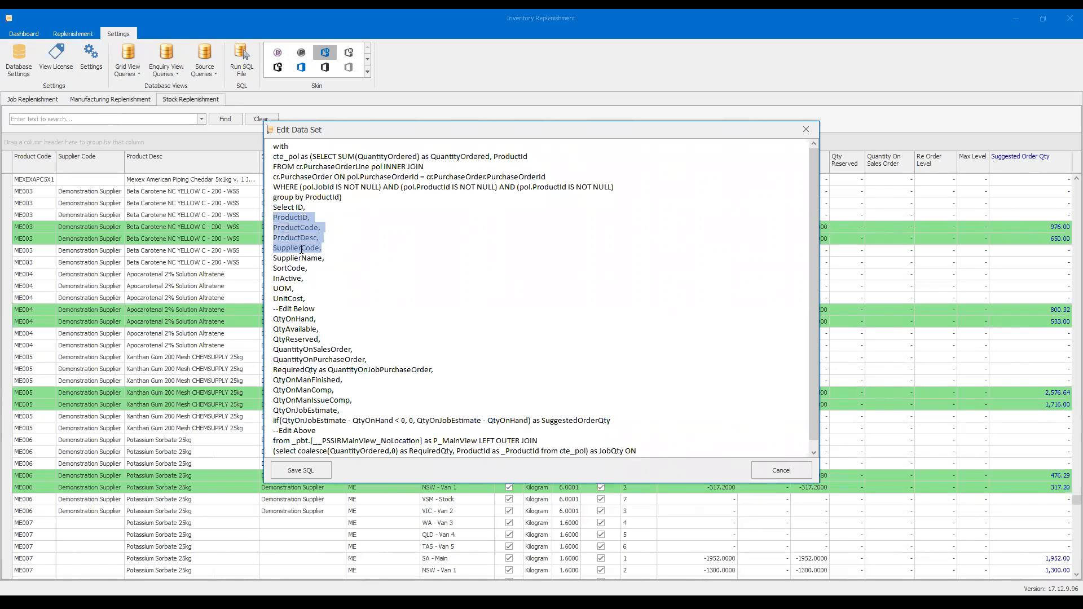
pyautogui.click(306, 237)
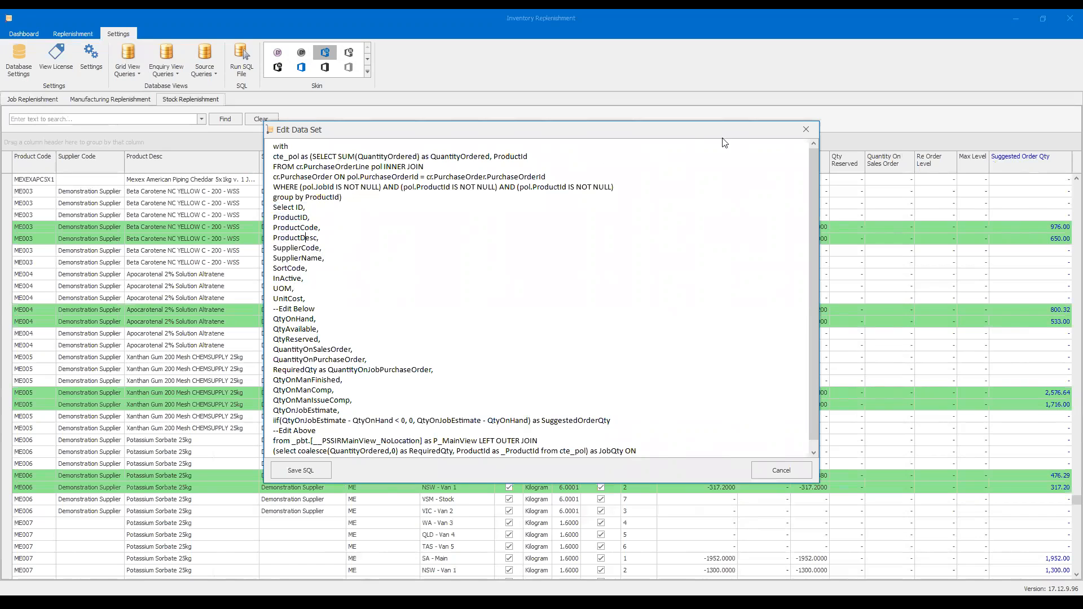
pyautogui.click(806, 129)
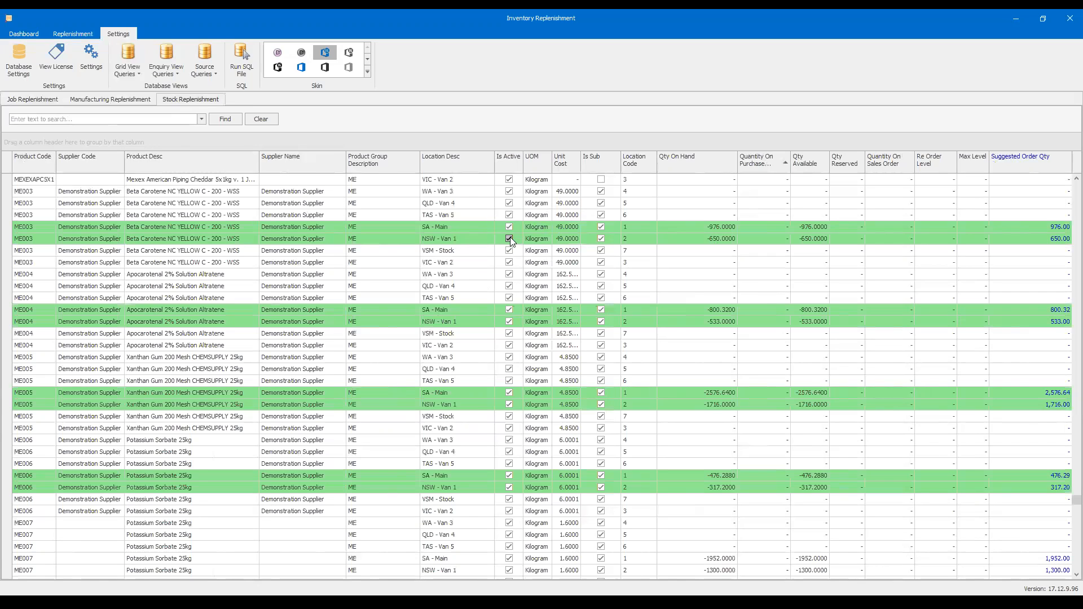
# - Bring up the column chooser for the stock replenishment list to view the available extra fields, and close it
pyautogui.rightClick(293, 167)
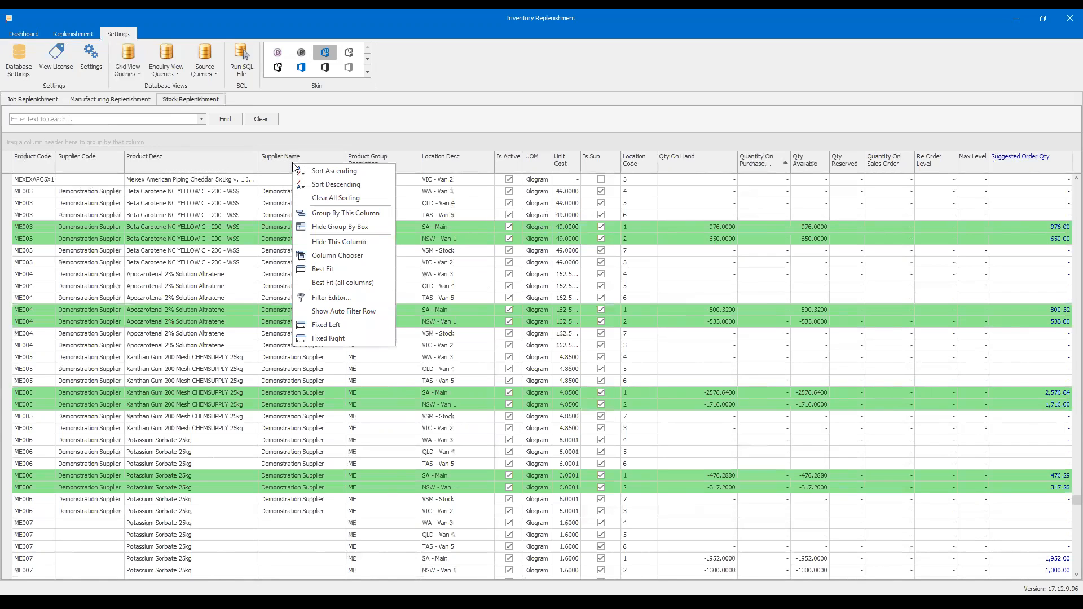
pyautogui.click(347, 257)
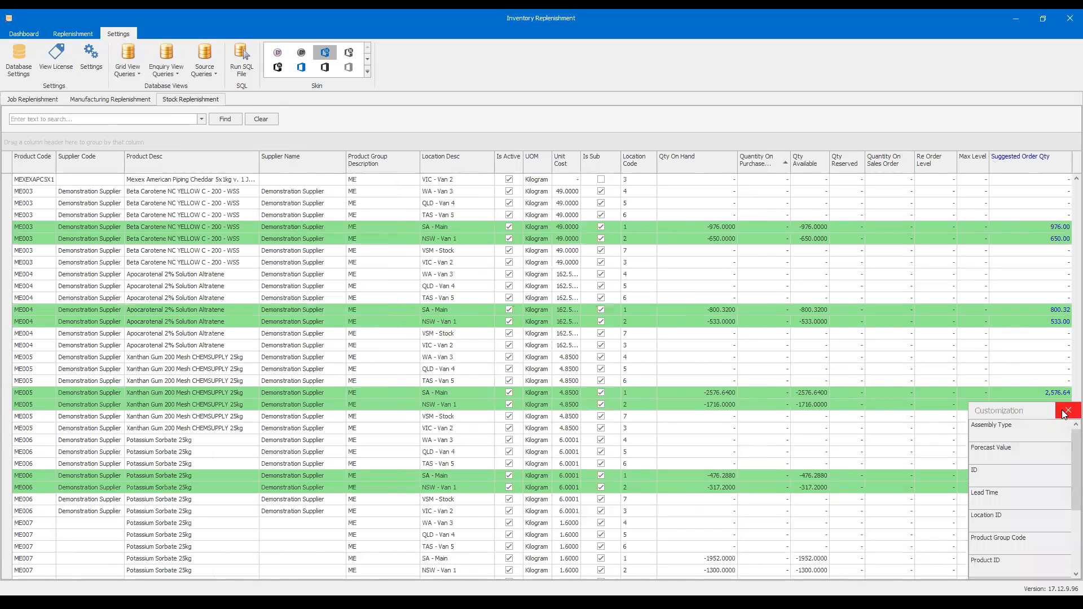
pyautogui.click(1067, 411)
# - Sort the stock list by supplier name and by location, and move the Product Group Description column ahead of Supplier Name
pyautogui.click(303, 163)
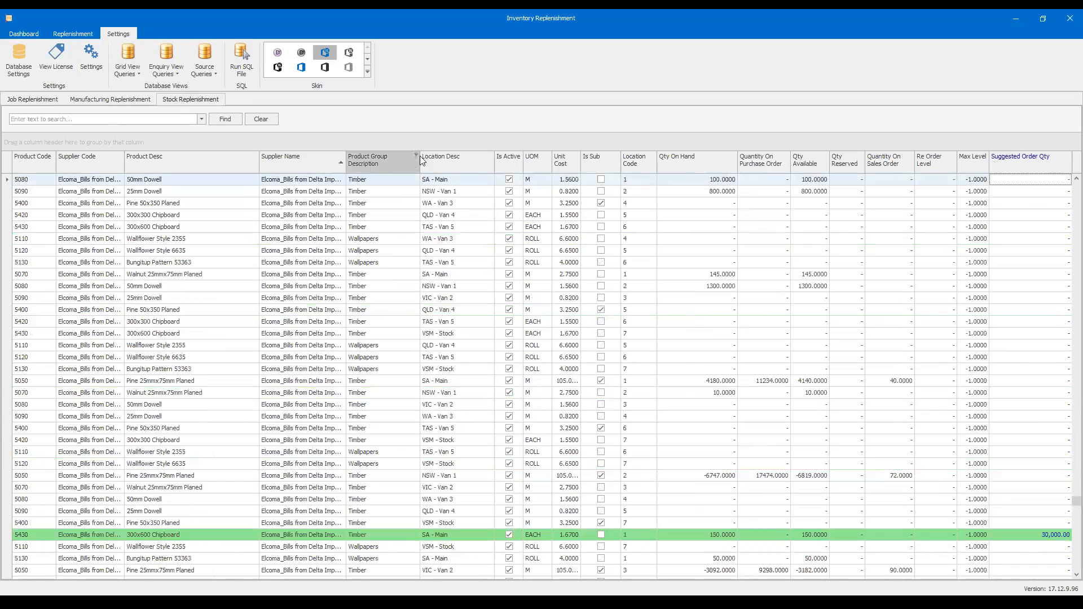
pyautogui.click(445, 156)
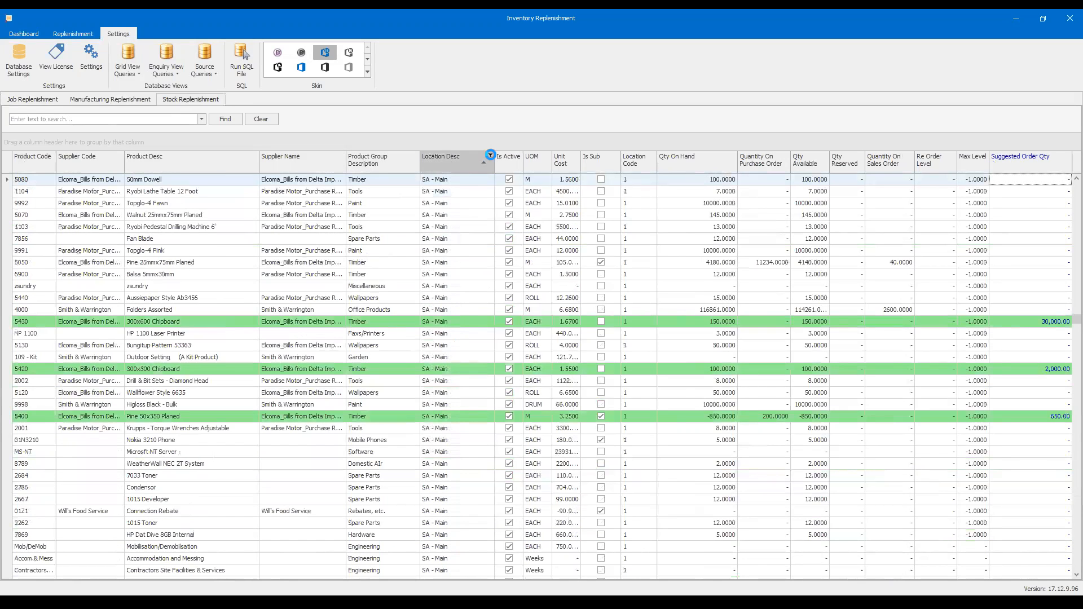
pyautogui.click(490, 155)
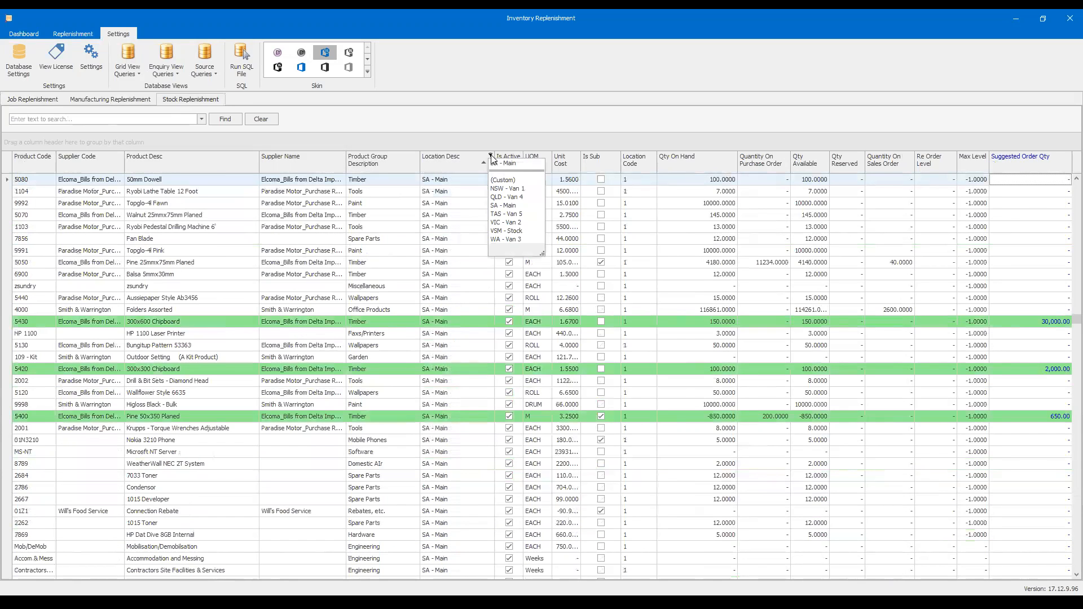
pyautogui.click(443, 142)
pyautogui.moveTo(389, 162); pyautogui.dragTo(276, 174)
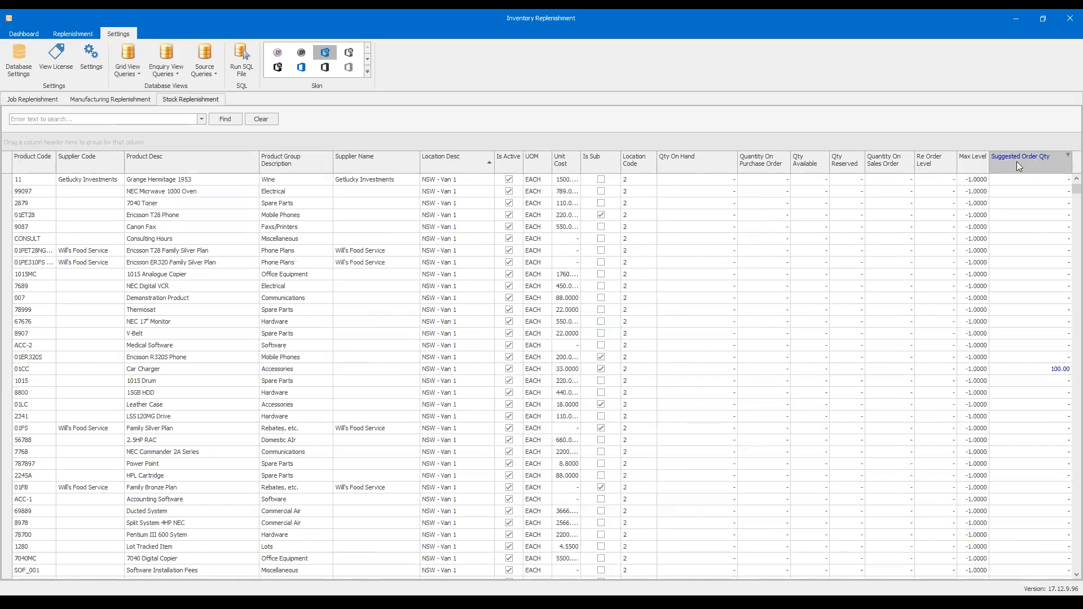
# - Sort the stock list by Suggested Order Qty, first ascending and finally descending, and go to its first rows
pyautogui.scroll(2, 1049, 180)
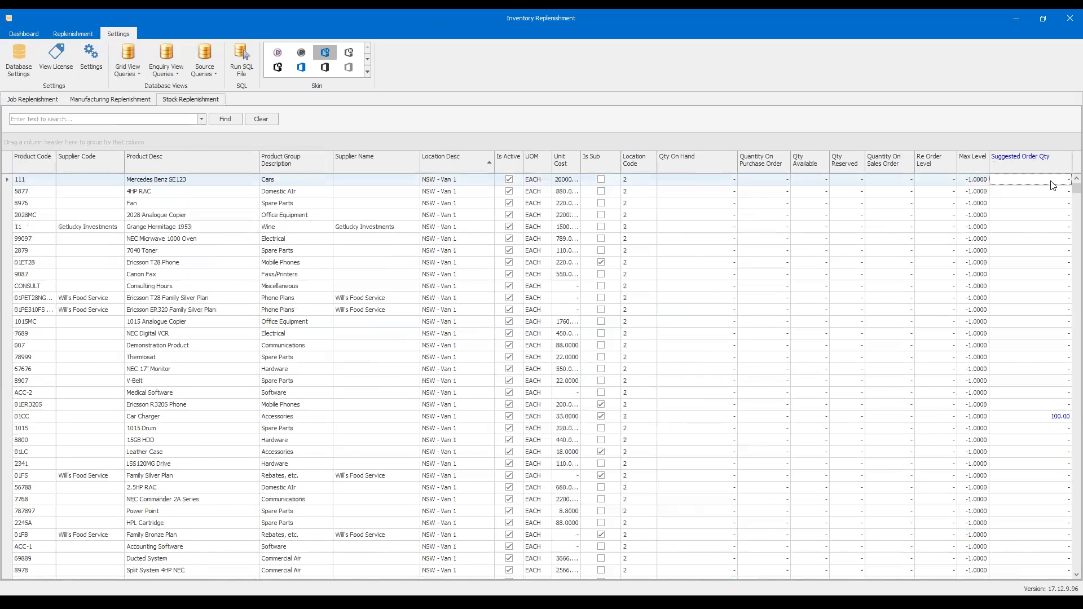
pyautogui.click(1034, 168)
pyautogui.moveTo(1075, 189); pyautogui.dragTo(1063, 553)
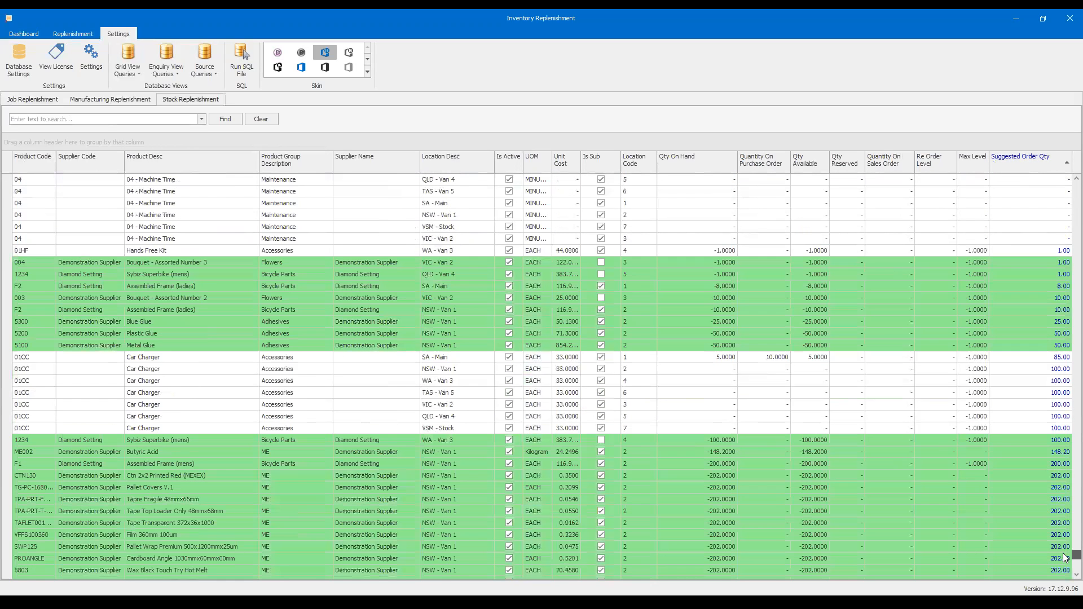
pyautogui.click(1032, 158)
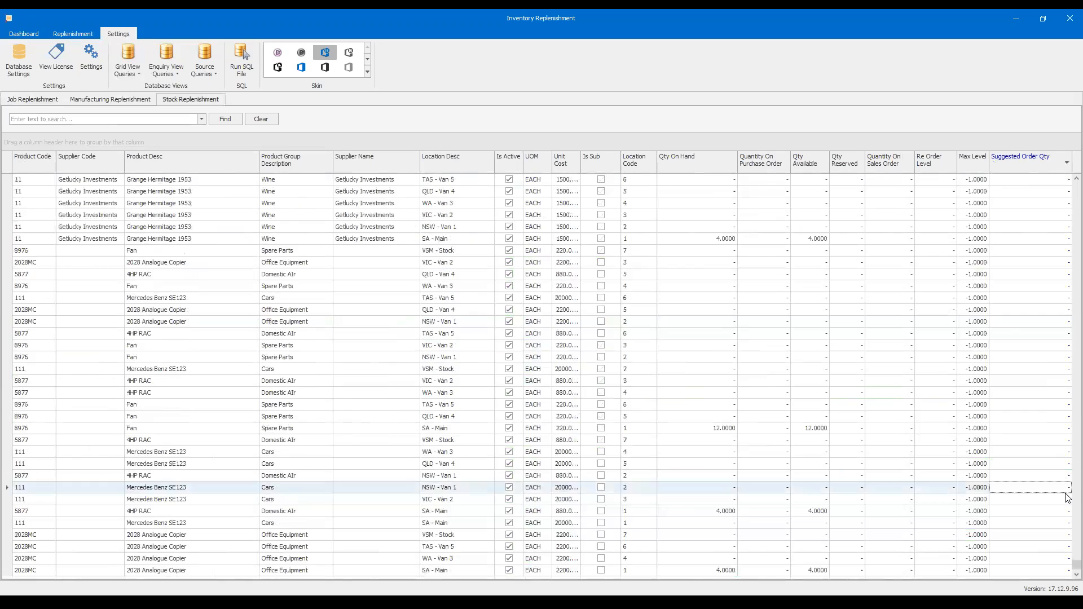
pyautogui.scroll(10, 1068, 487)
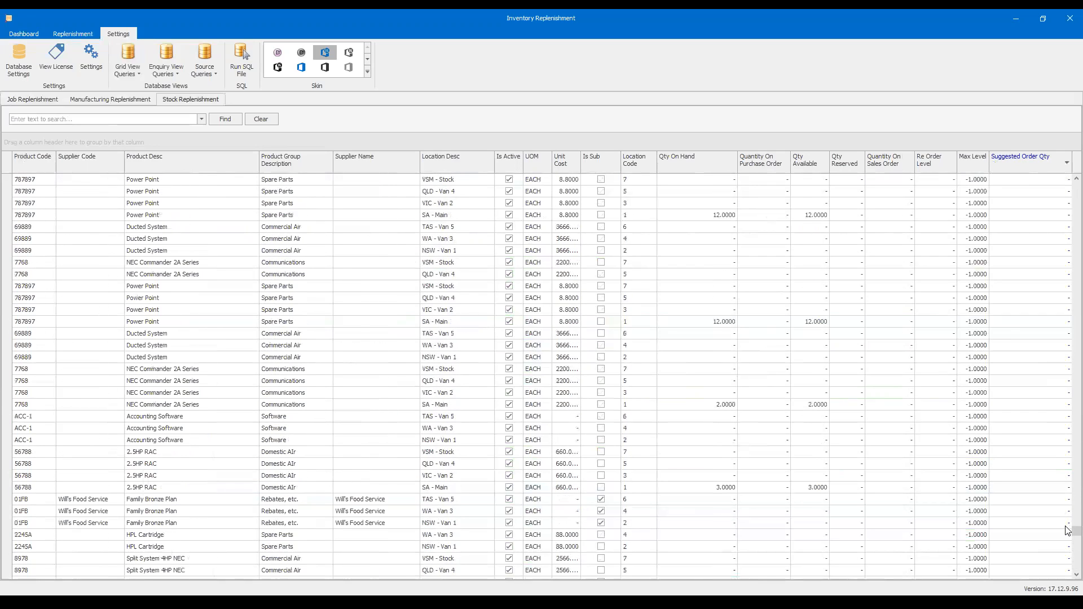
pyautogui.moveTo(1066, 317); pyautogui.dragTo(1065, 180)
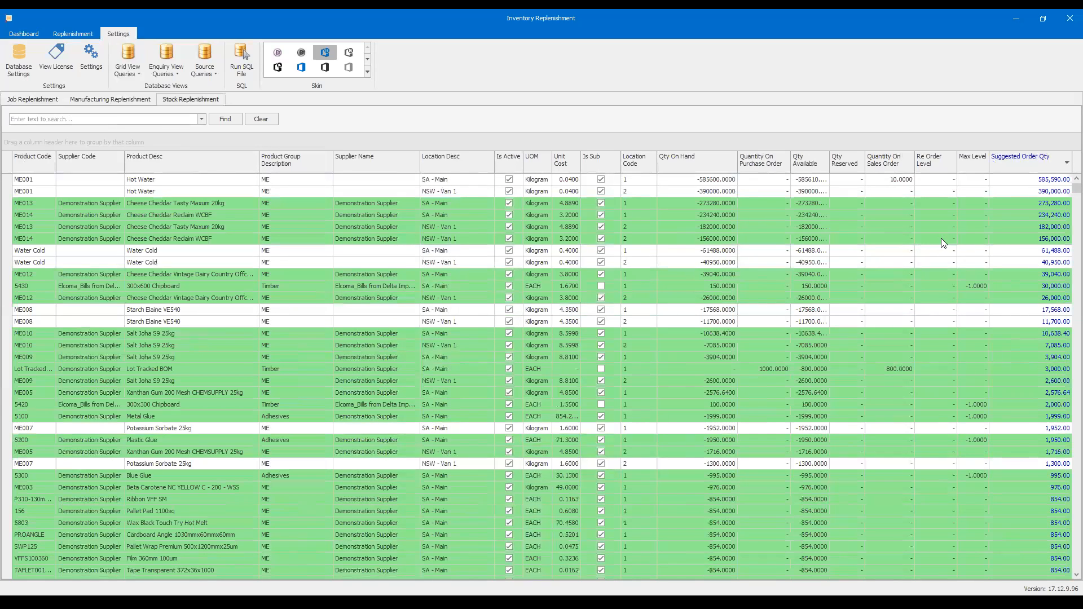
# - Set the Suggested Order Qty of ME014 Cheese Cheddar Reclaim WCBF at SA - Main to 40,000
pyautogui.click(1045, 206)
pyautogui.click(1037, 216)
pyautogui.moveTo(1025, 218); pyautogui.dragTo(1068, 217)
pyautogui.write('40000')
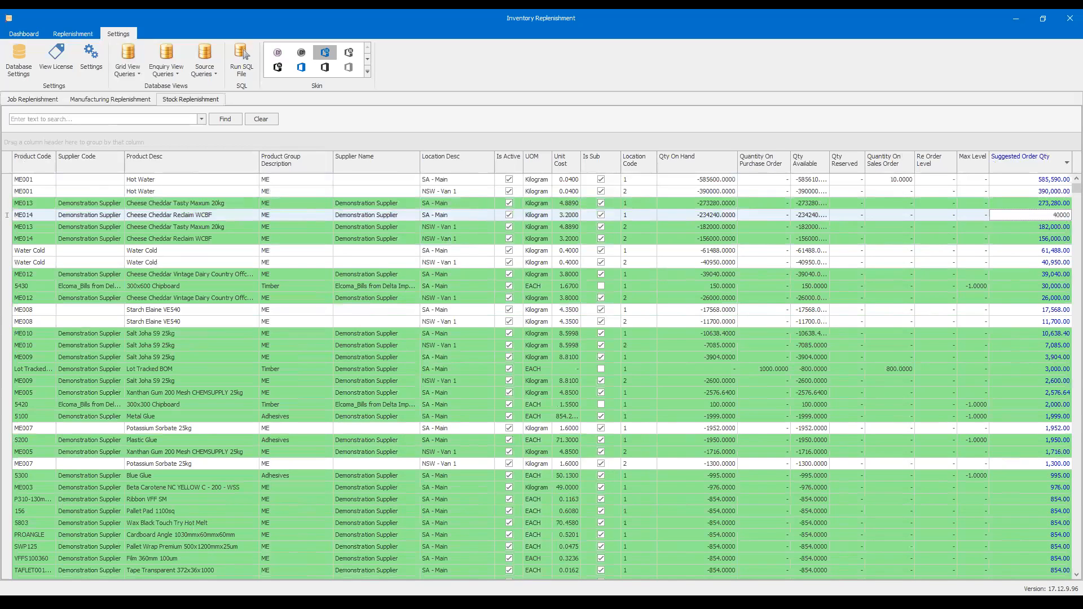
pyautogui.click(1056, 250)
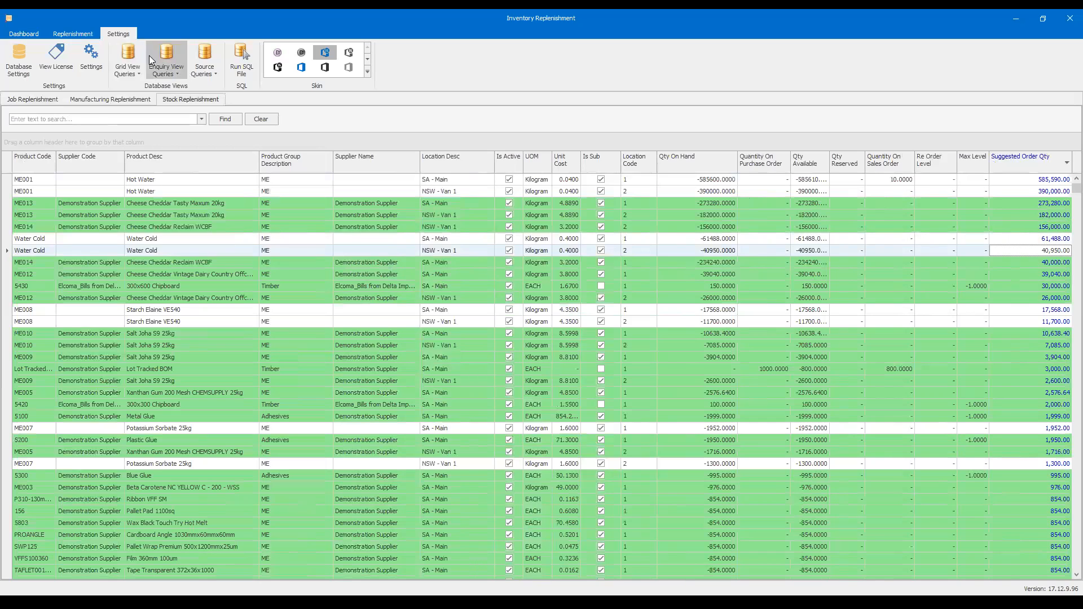
# - Filter the stock list to the SA - Main location and clear that filter again
pyautogui.click(66, 36)
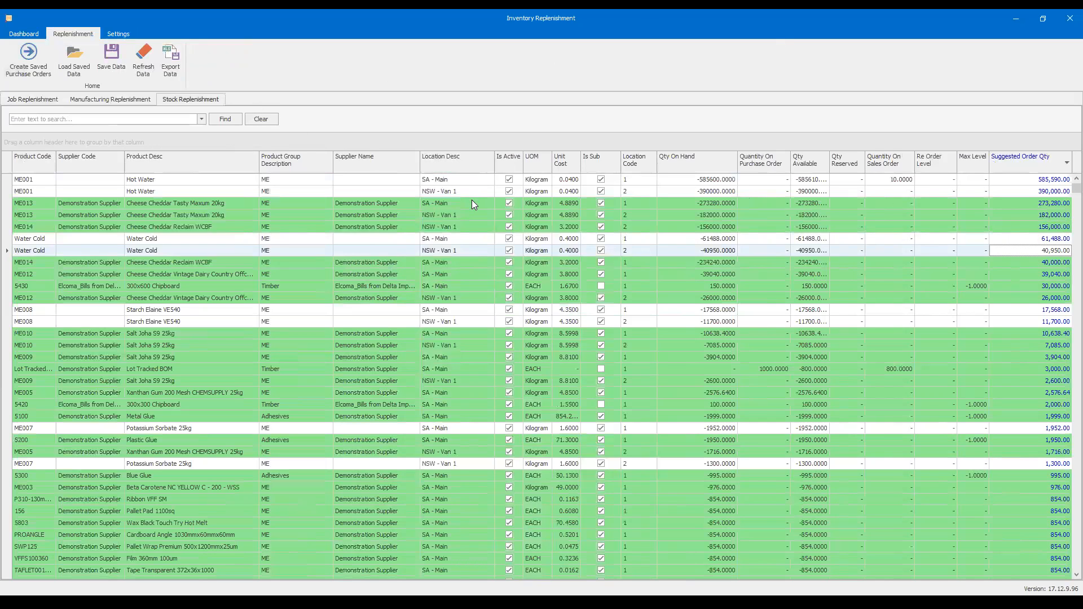
pyautogui.click(490, 155)
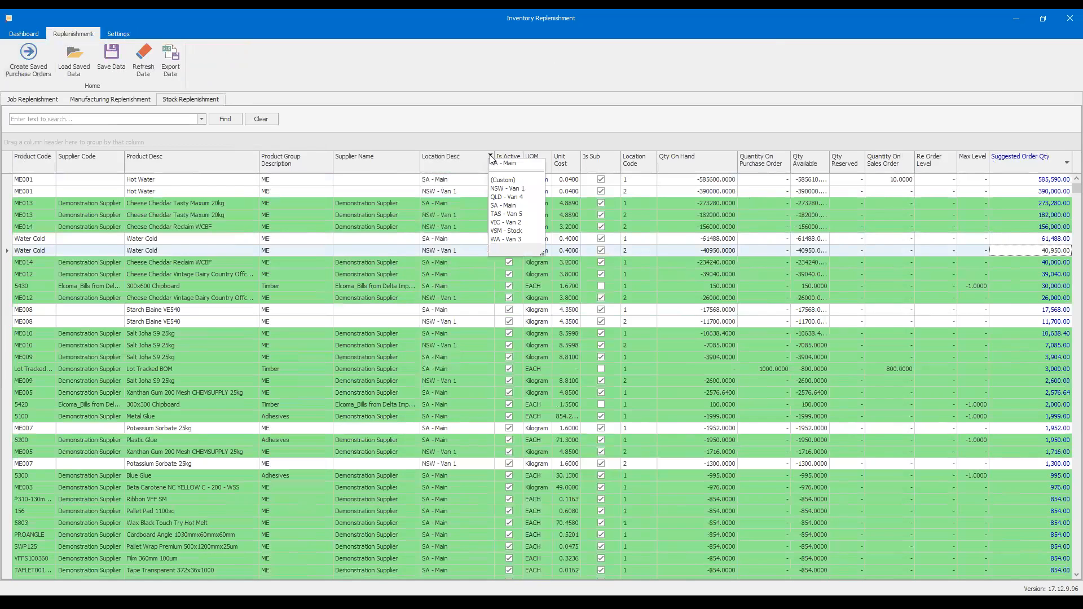
pyautogui.click(503, 205)
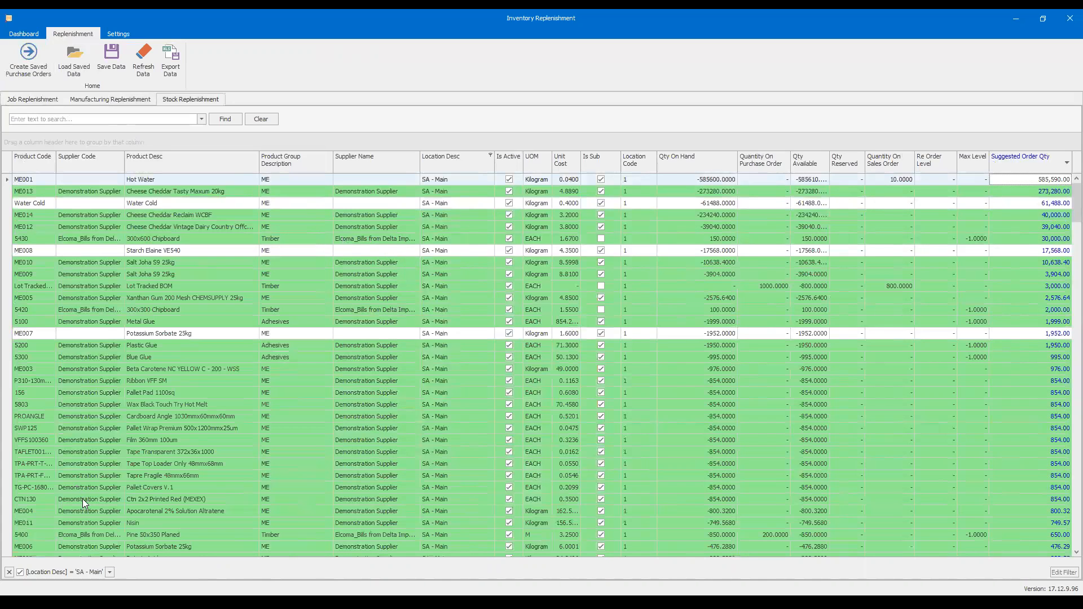
pyautogui.click(9, 572)
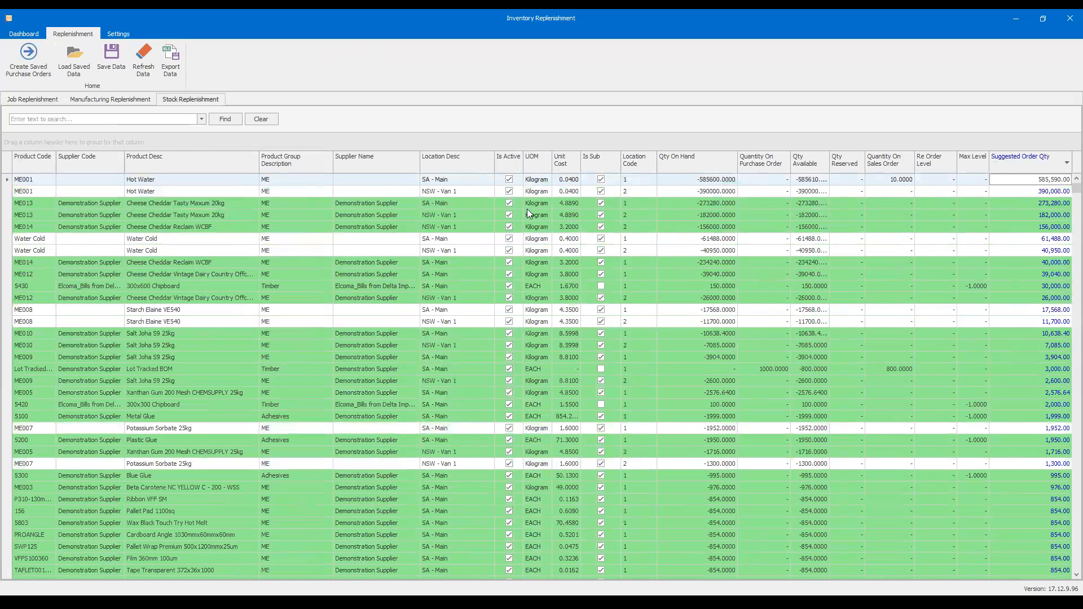
# - Filter the stock list by product group, first to Accessories and after that to Adhesives
pyautogui.click(330, 155)
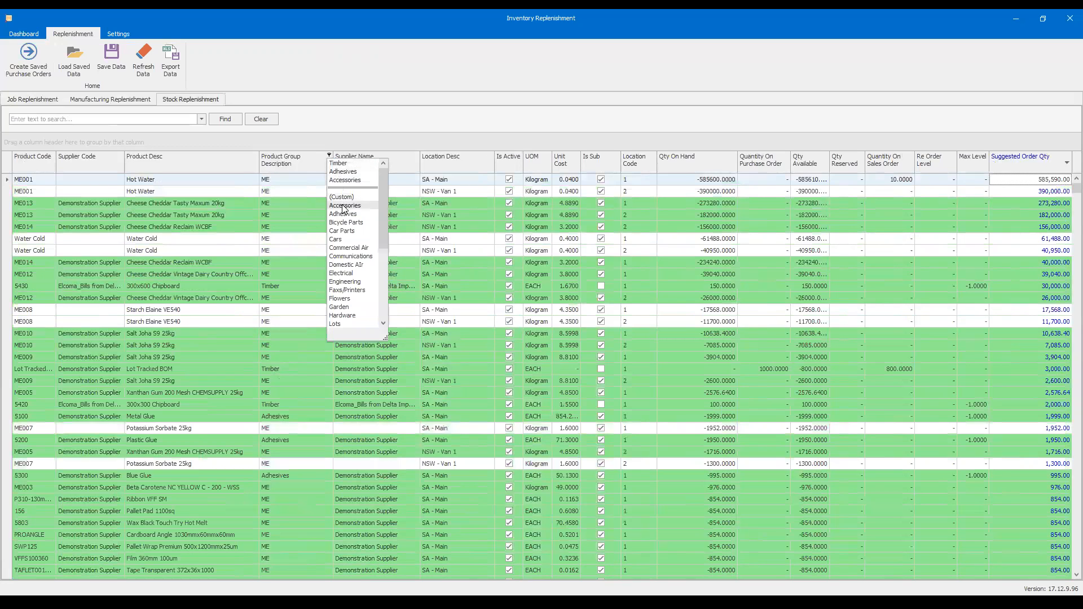
pyautogui.click(344, 208)
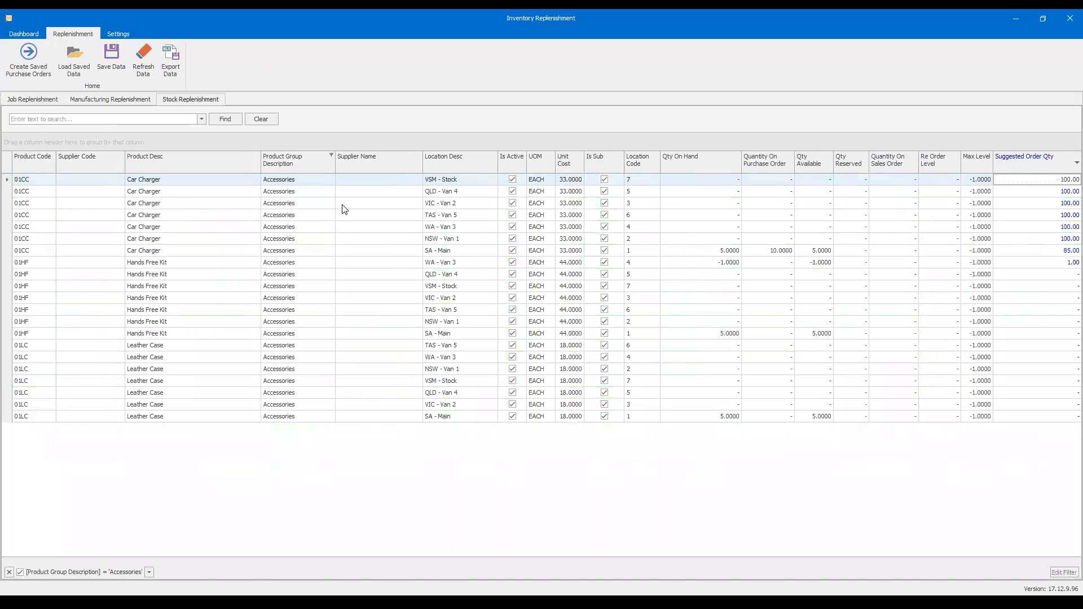
pyautogui.click(331, 155)
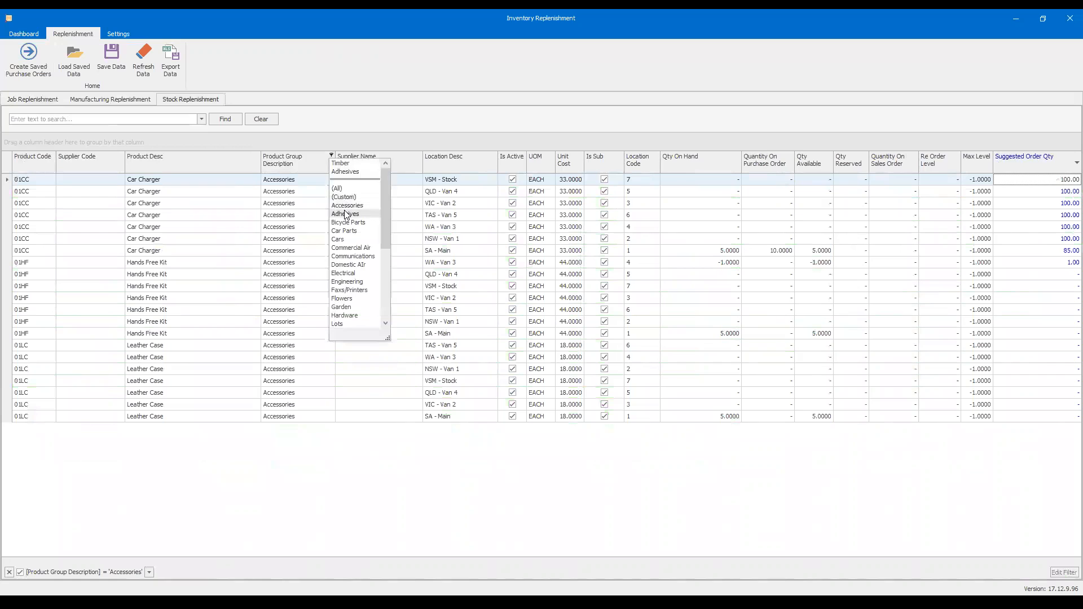
pyautogui.click(345, 212)
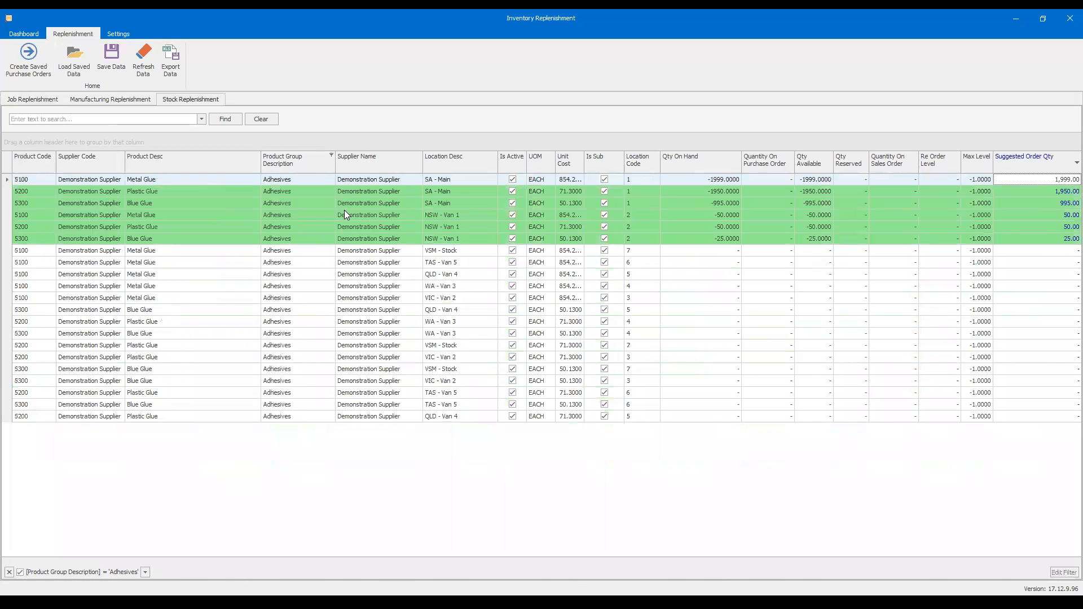
# - Change the product group filter of the stock list to Timber
pyautogui.click(332, 152)
pyautogui.scroll(-5, 349, 214)
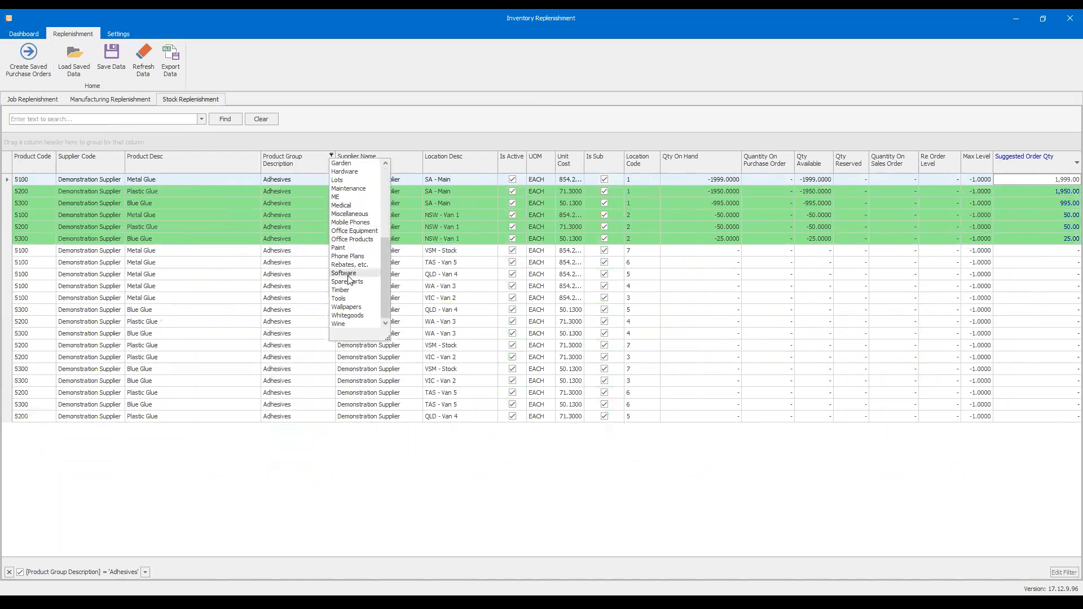
pyautogui.click(348, 290)
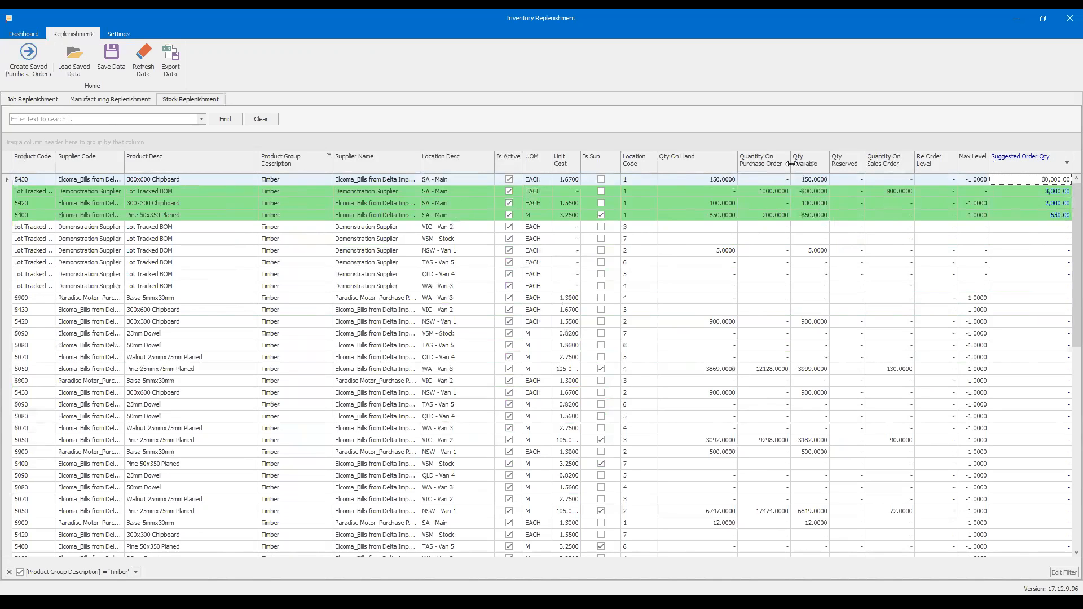
# - Open the enquiry for Lot Tracked BOM at SA - Main and view its demand and supply transactions
pyautogui.click(768, 191)
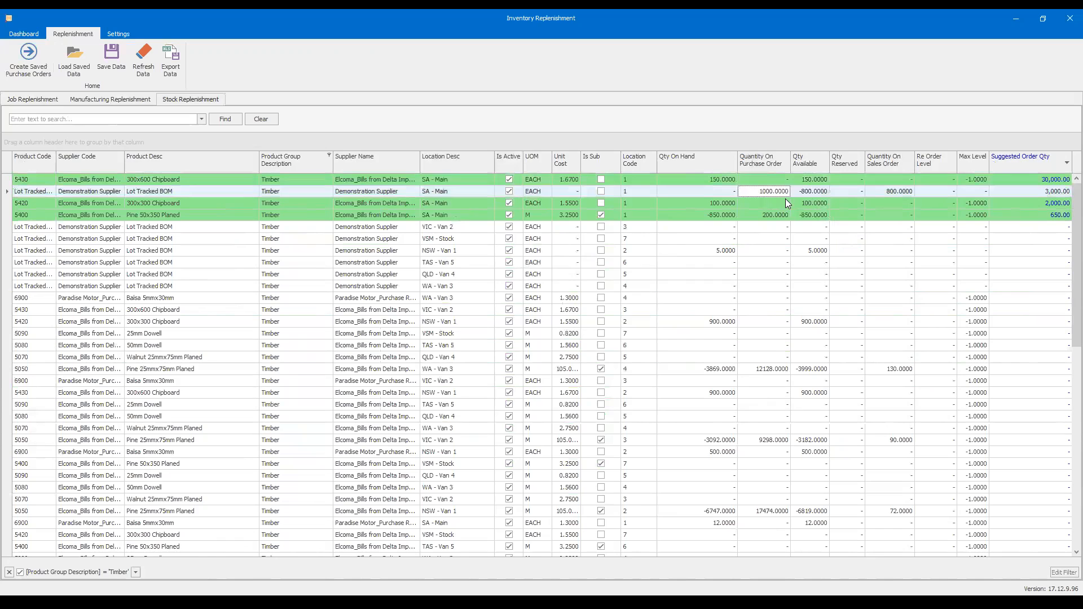
pyautogui.doubleClick(802, 191)
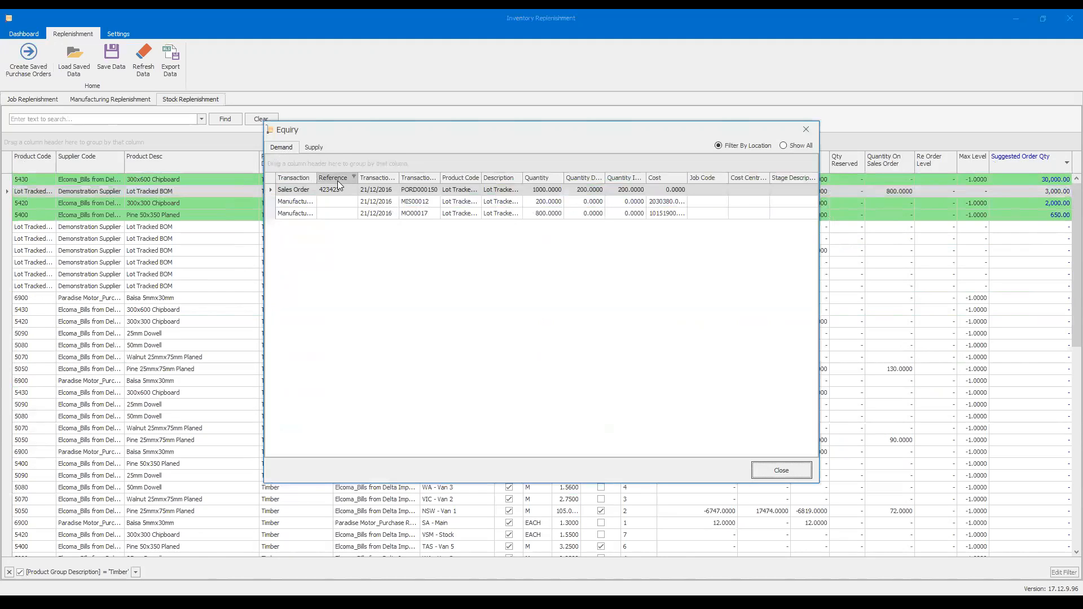
pyautogui.click(313, 147)
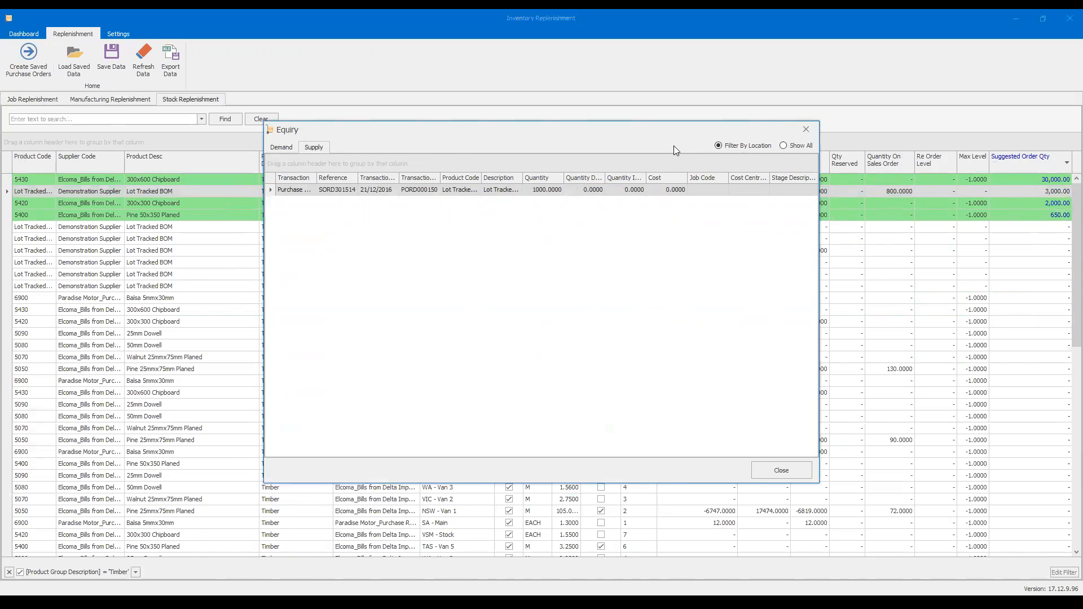
# - Check the demand and supply transactions of Lot Tracked BOM once more and close the enquiry
pyautogui.click(288, 149)
pyautogui.click(310, 149)
pyautogui.click(803, 132)
# - Open the Stock Enquiry Query, examine its SQL for the Demand and Supply transaction sources, and close it without saving
pyautogui.click(119, 33)
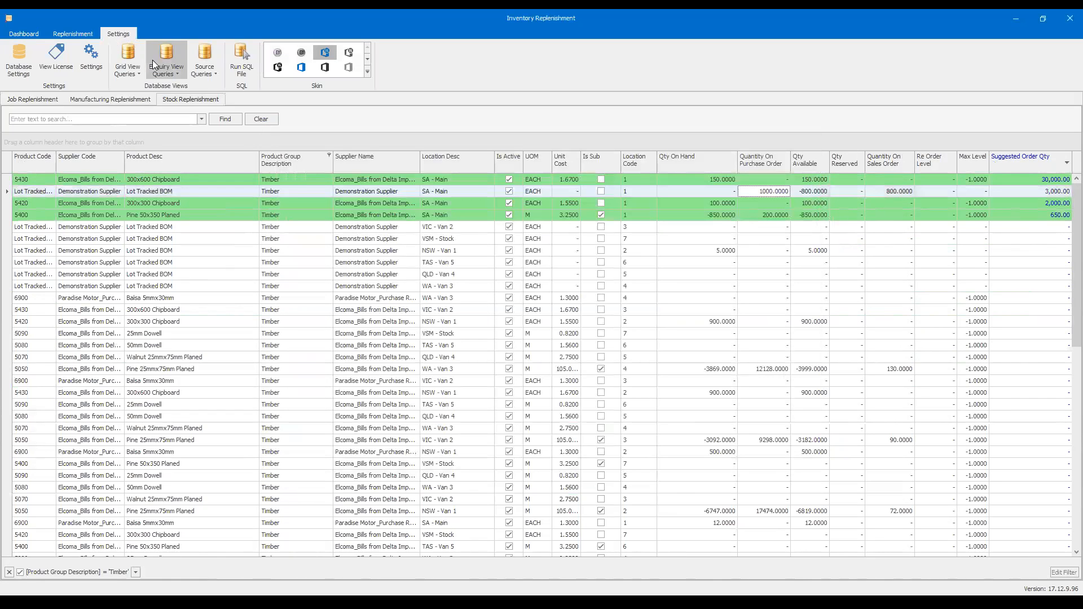
pyautogui.click(177, 70)
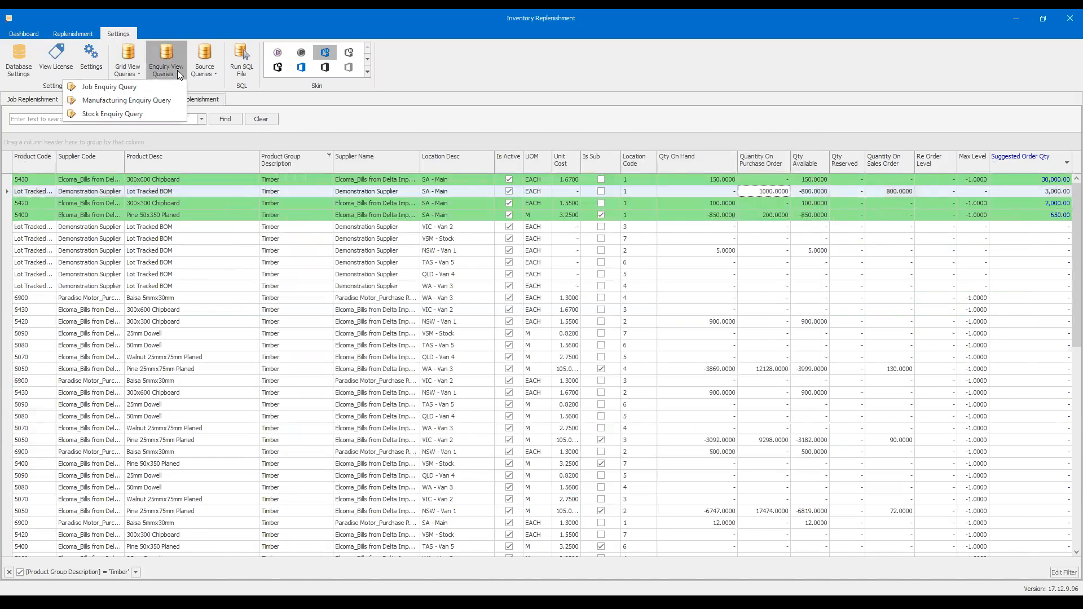
pyautogui.click(142, 117)
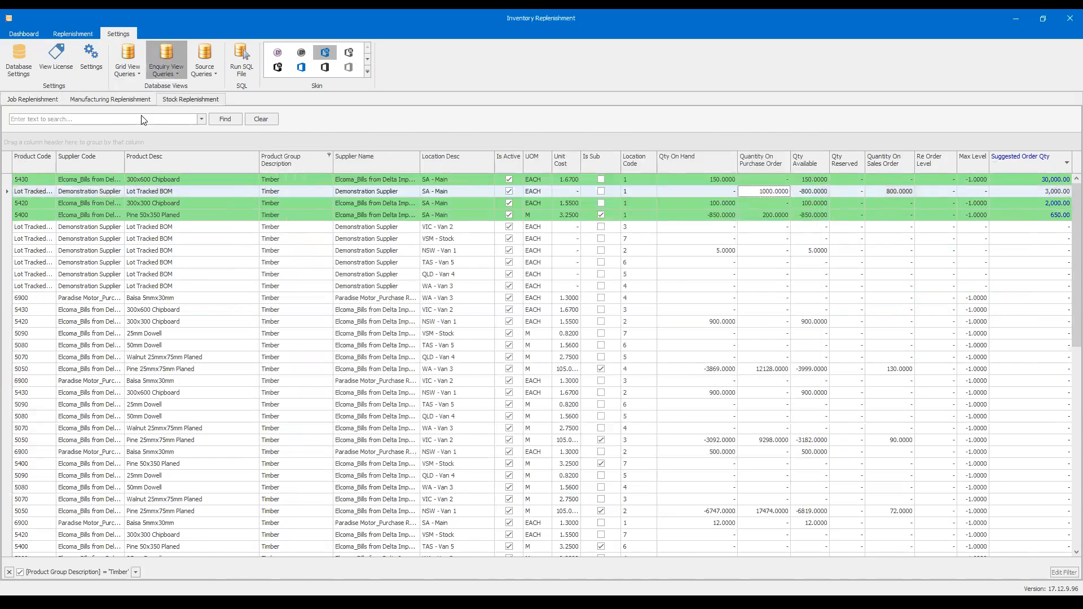
pyautogui.moveTo(277, 248); pyautogui.dragTo(561, 248)
pyautogui.scroll(-3, 375, 360)
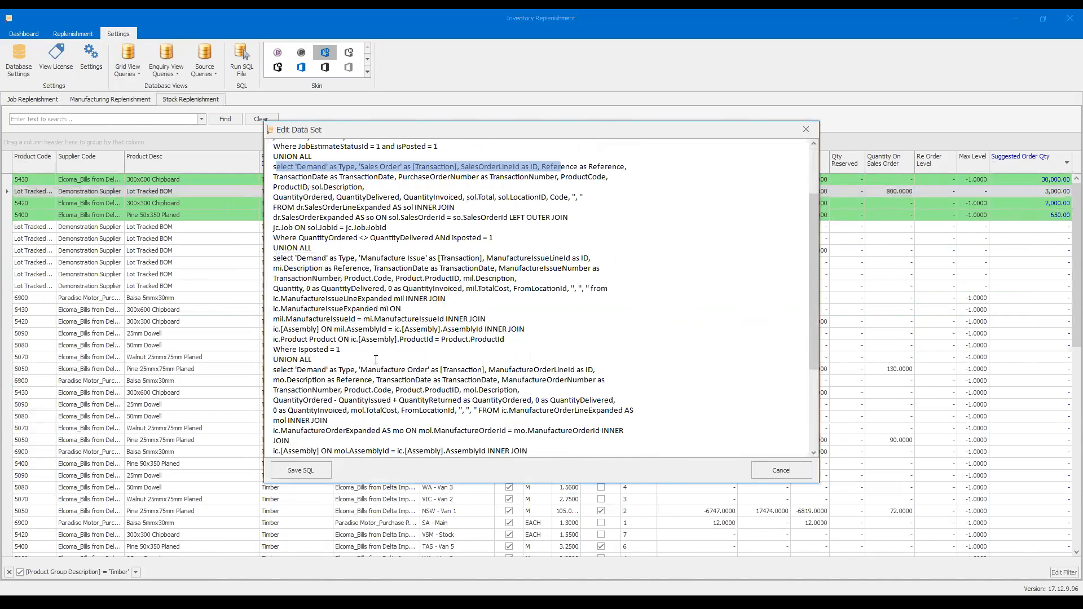
pyautogui.scroll(-3, 383, 361)
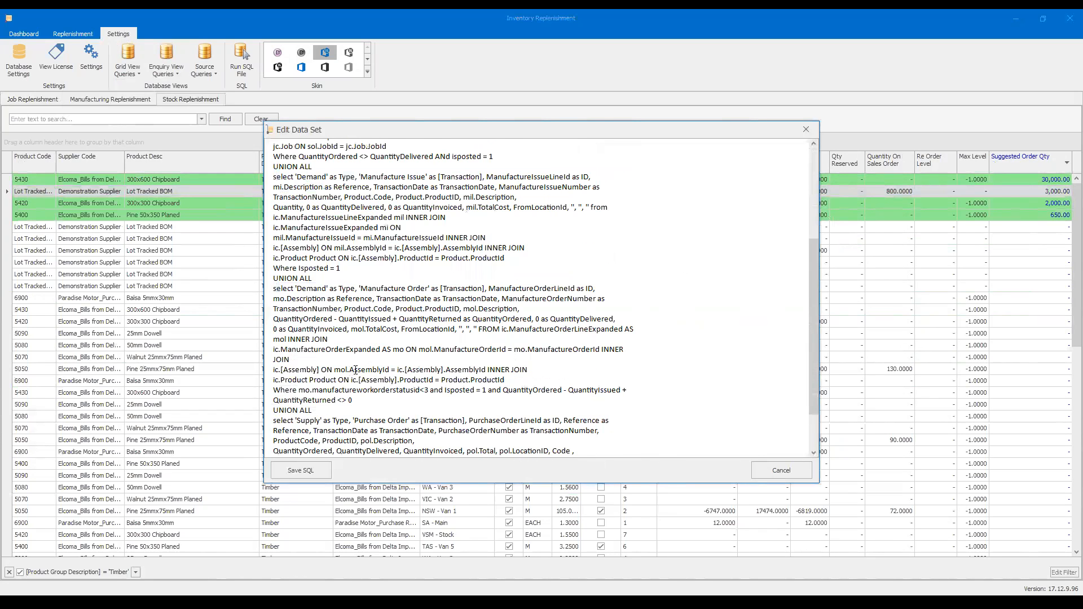
pyautogui.scroll(-3, 339, 374)
pyautogui.moveTo(281, 361); pyautogui.dragTo(394, 358)
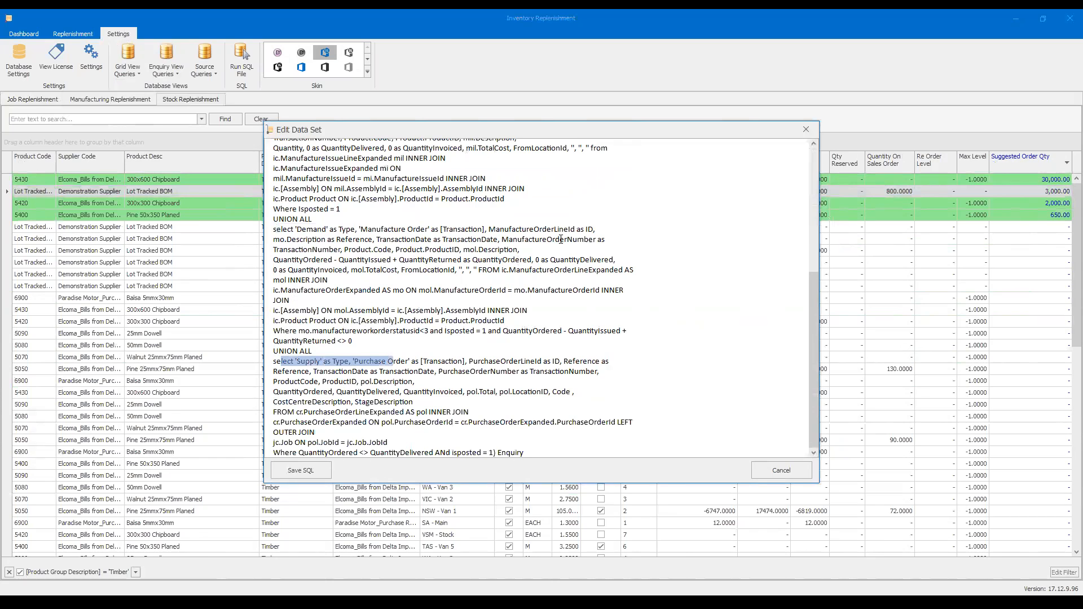
pyautogui.click(806, 133)
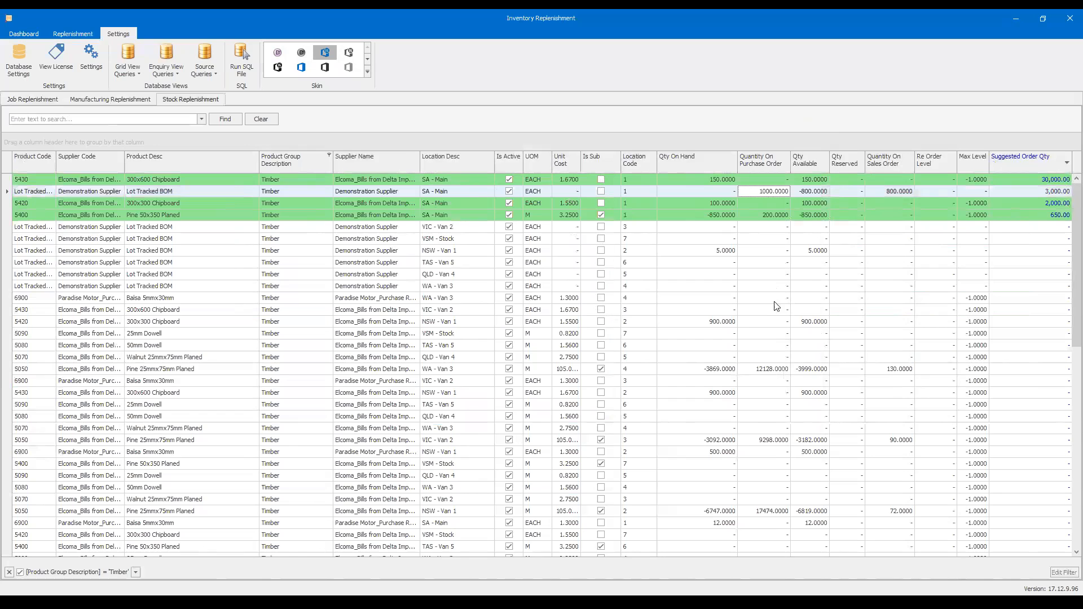
# - Review the record generation options for creating saved purchase orders from the stock list, and cancel without generating
pyautogui.click(68, 32)
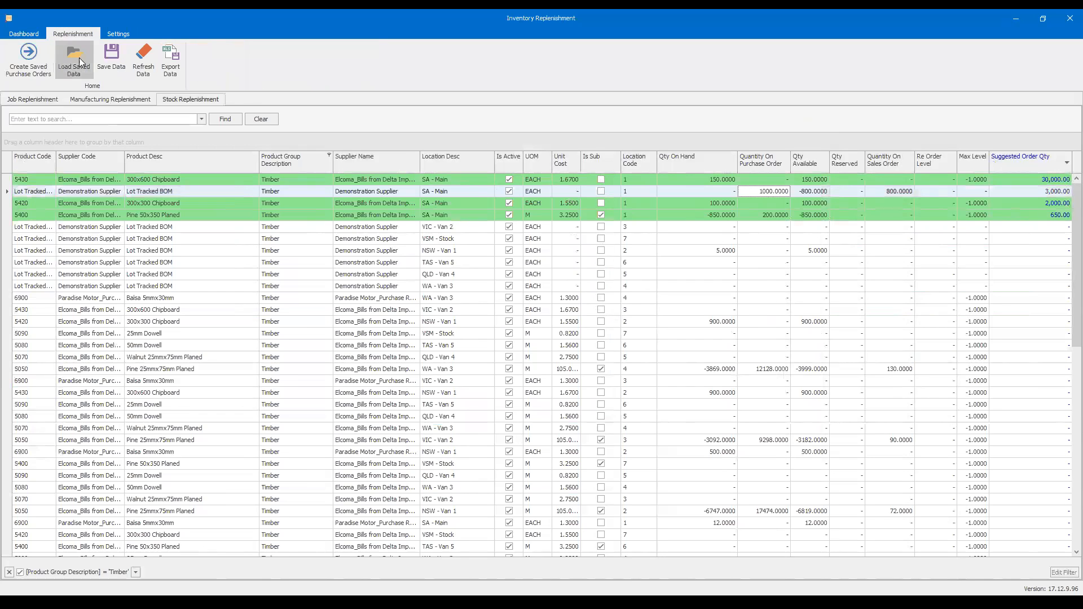
pyautogui.click(29, 62)
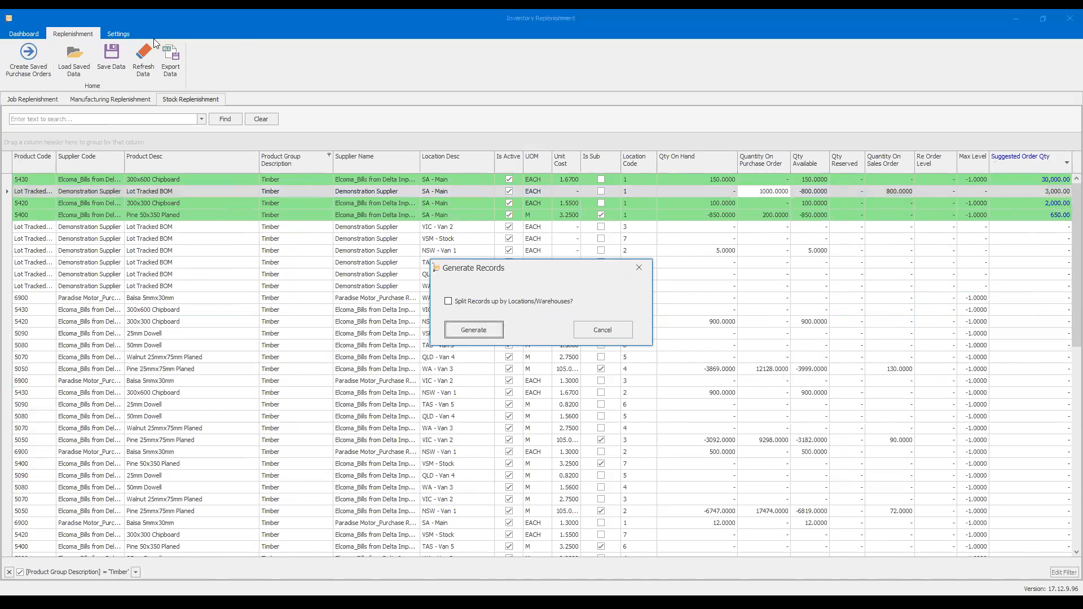
pyautogui.click(601, 331)
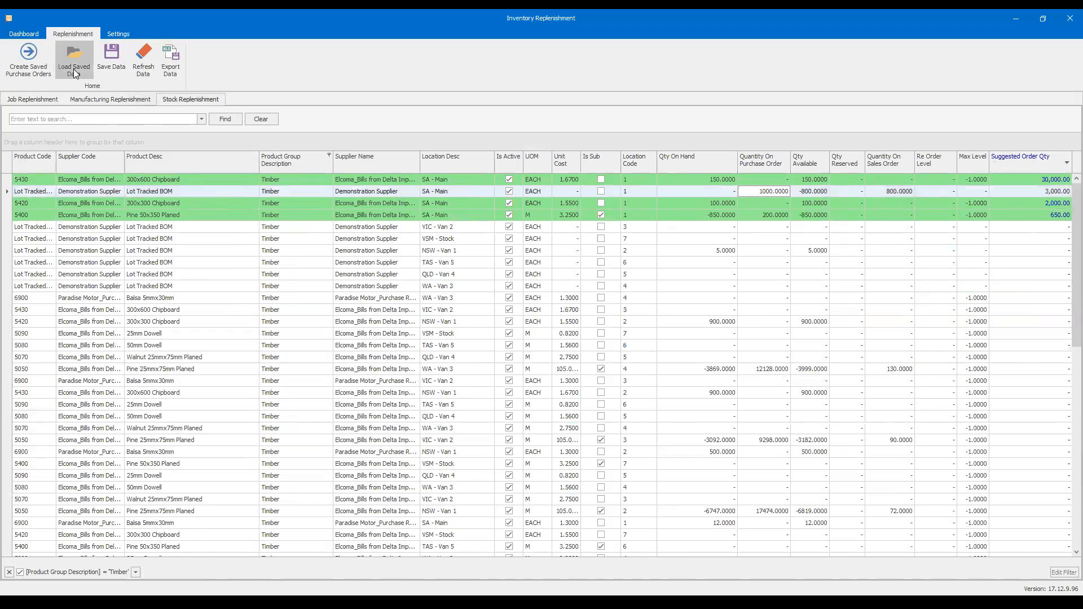
# - In Manufacturing Replenishment, try the options for creating saved manufacture records with Level 2 material list generation, and cancel without generating
pyautogui.click(110, 101)
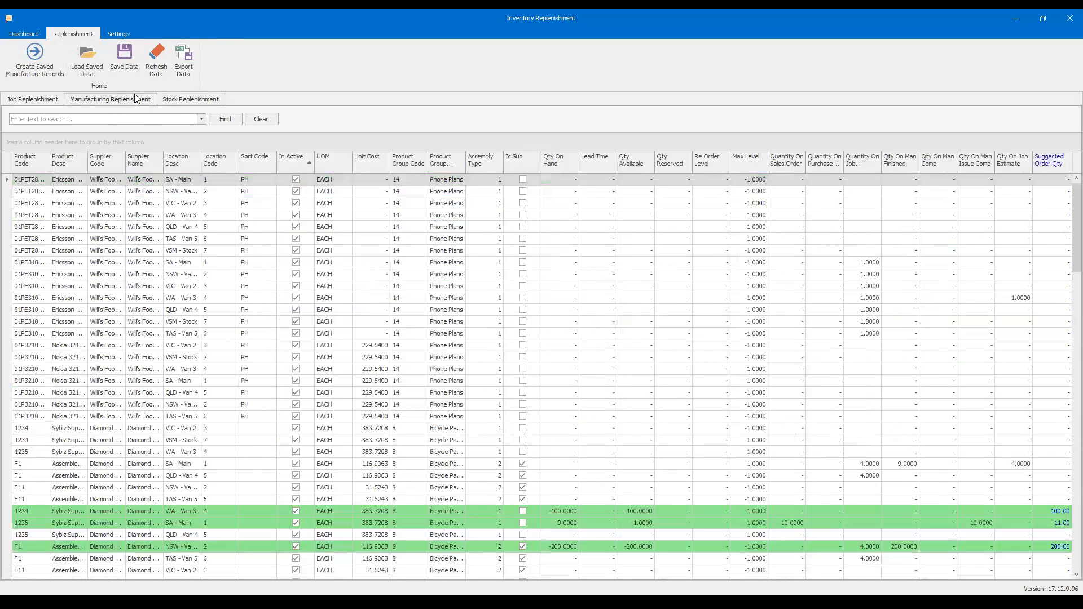
pyautogui.click(49, 68)
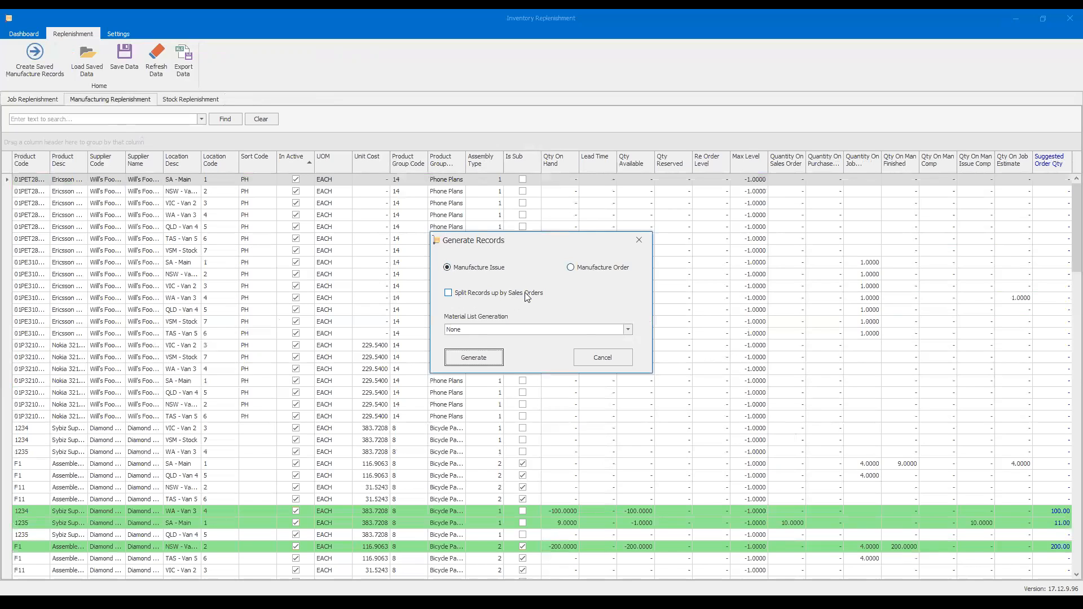
pyautogui.click(450, 293)
pyautogui.click(483, 329)
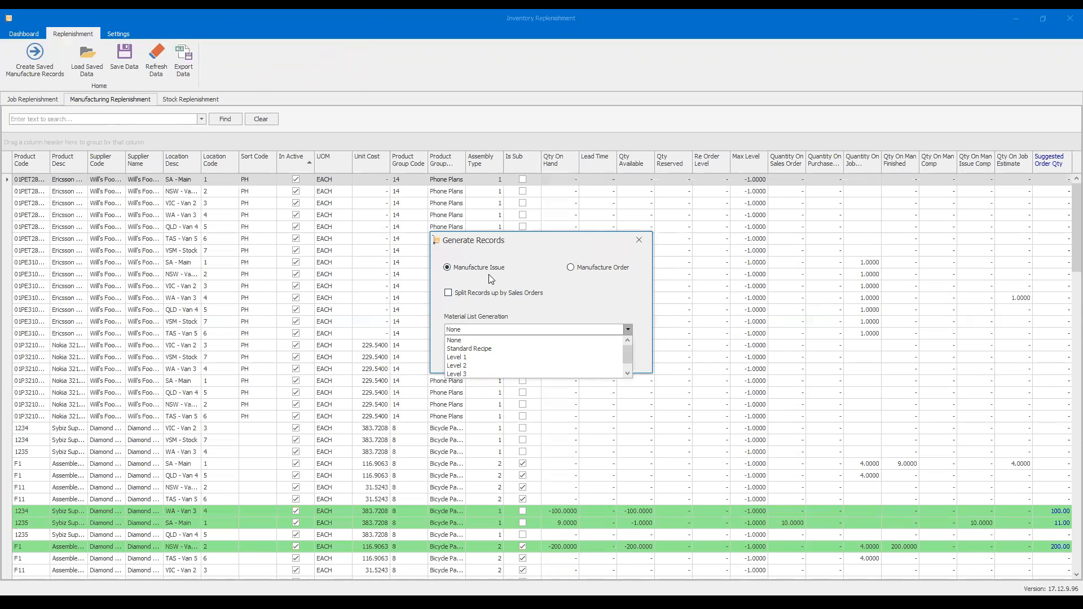
pyautogui.click(619, 330)
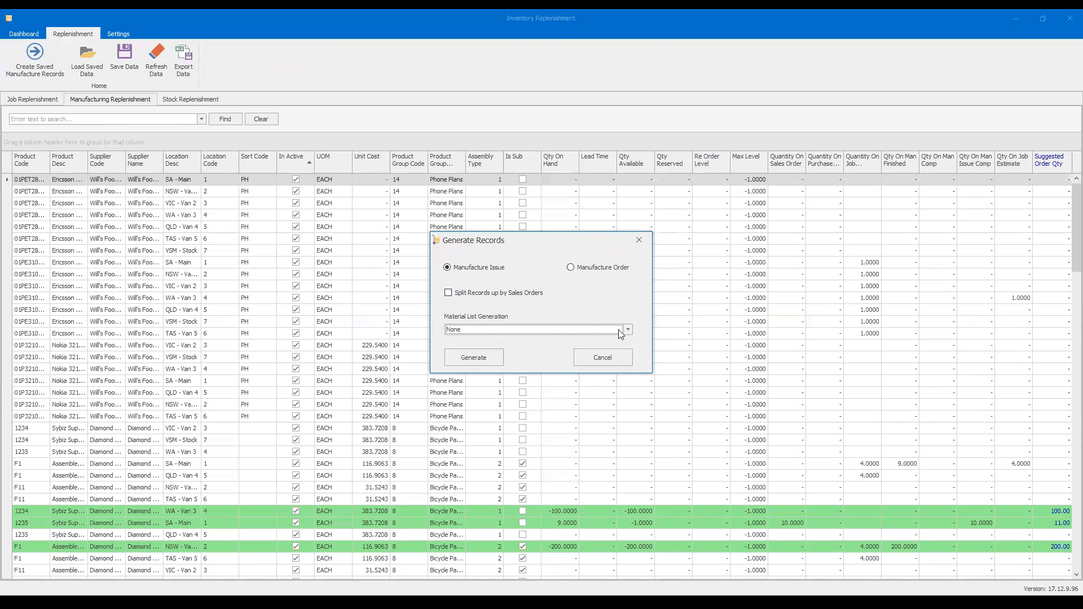
pyautogui.click(627, 330)
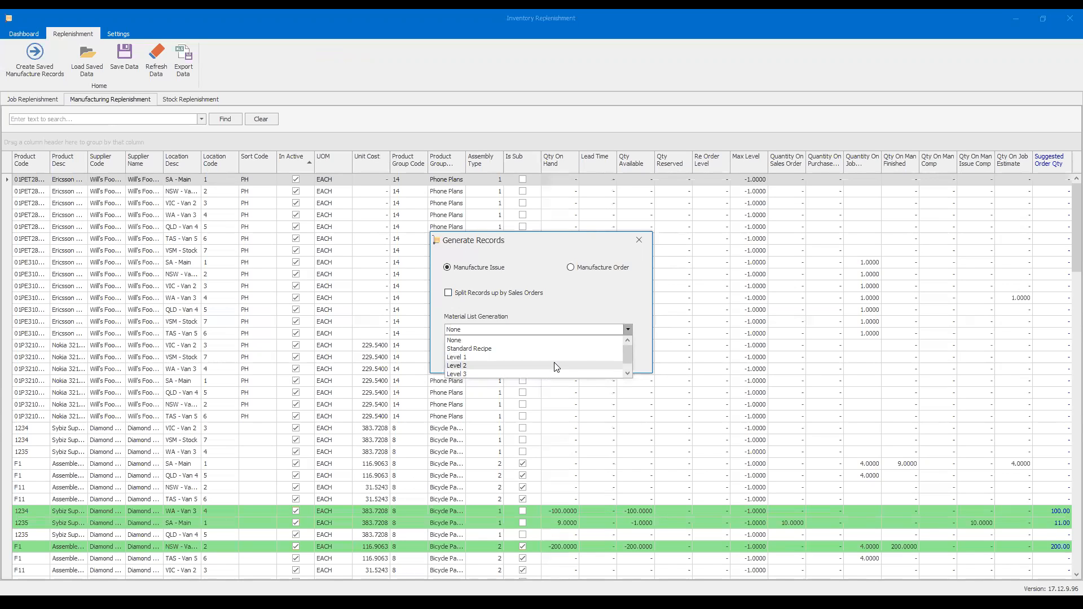
pyautogui.click(503, 366)
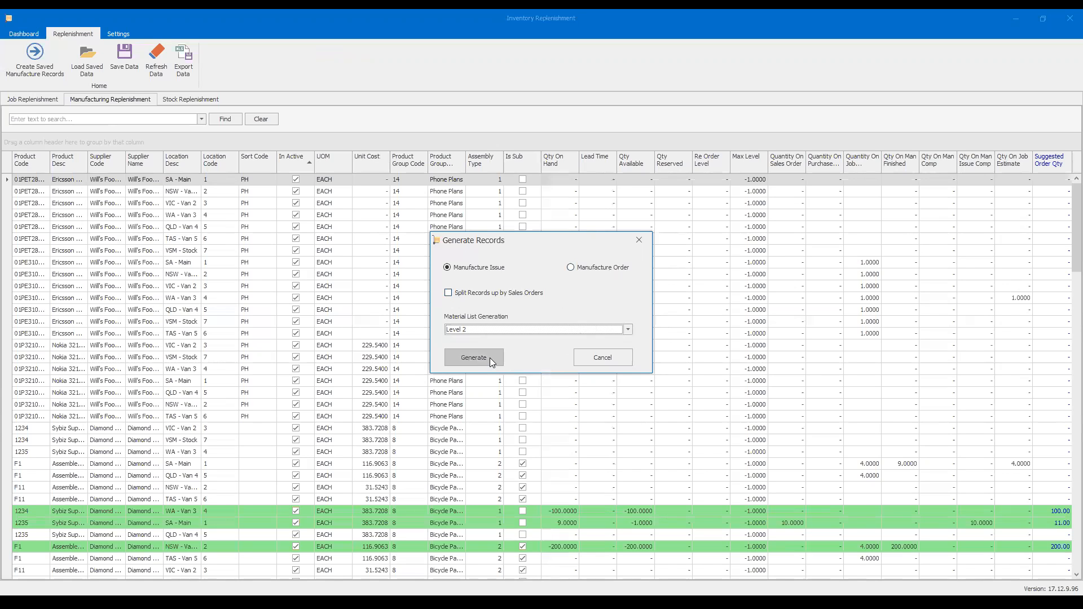
pyautogui.click(592, 364)
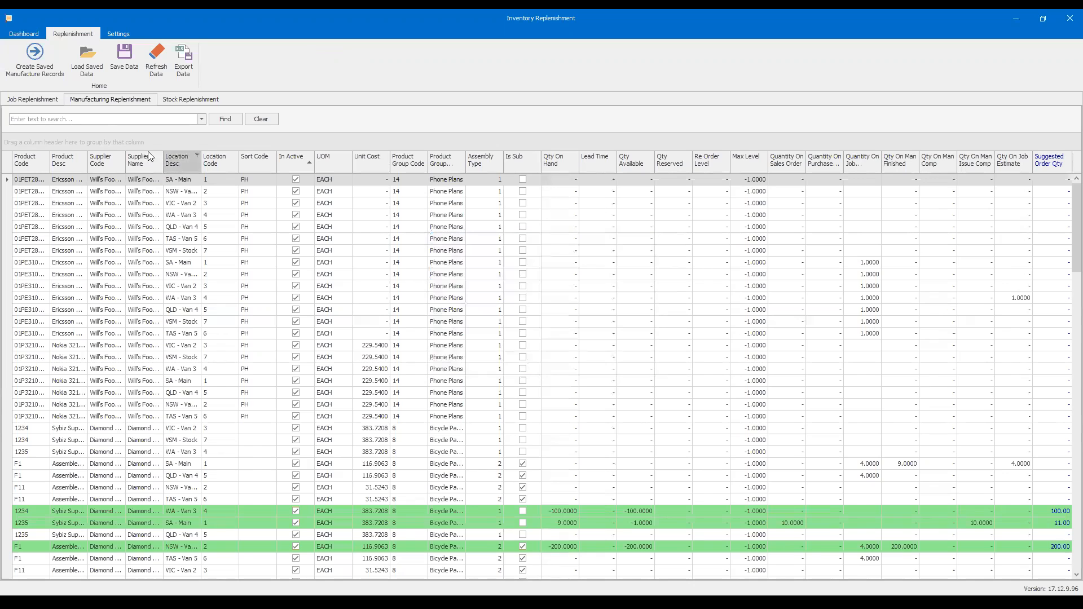
# - In Job Replenishment, review the job order creation options, toggling Split Records up by Jobs off and on, and cancel without generating
pyautogui.click(45, 99)
pyautogui.click(21, 61)
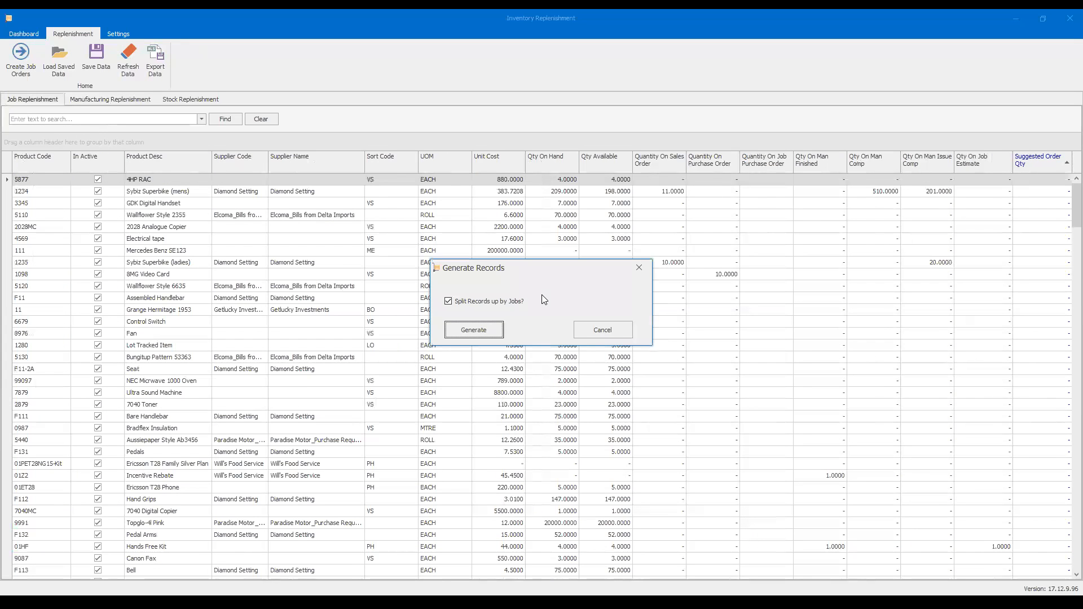
pyautogui.click(450, 302)
pyautogui.click(450, 303)
pyautogui.click(601, 328)
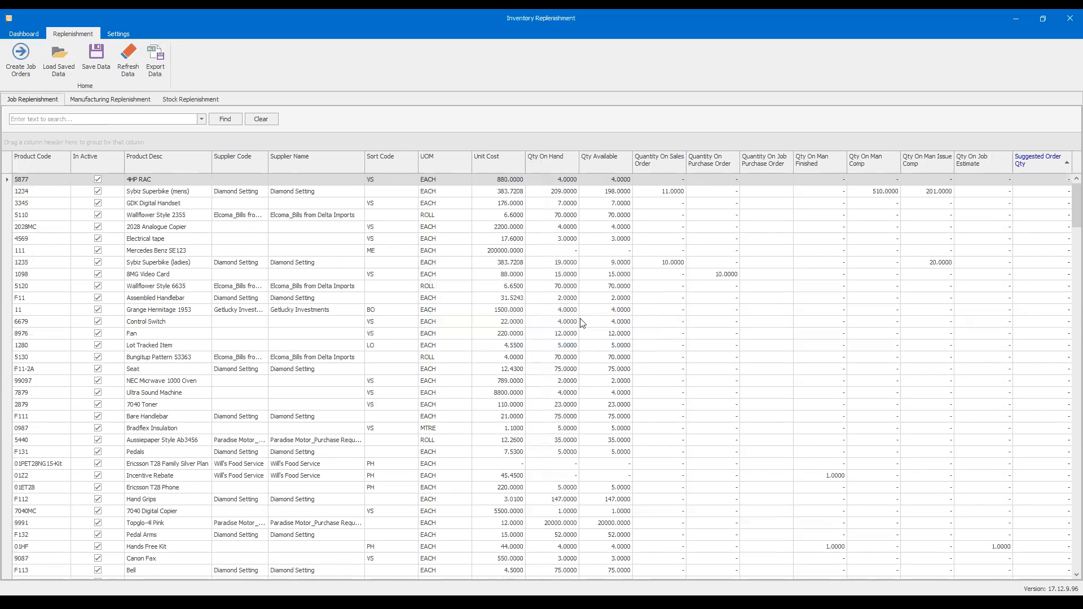